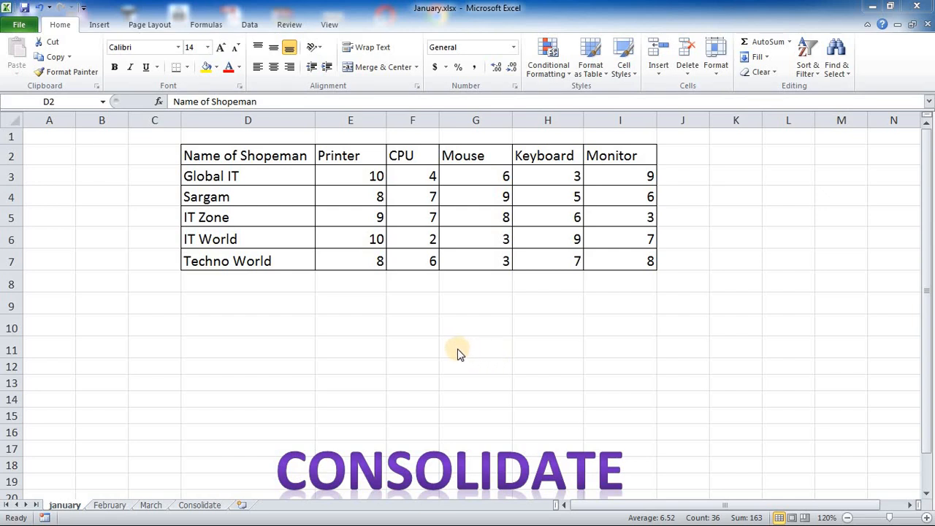
- Examine the shop sales tables on the january, February and March sheets, along with the Consolidate sheet
key("ctrl+a")
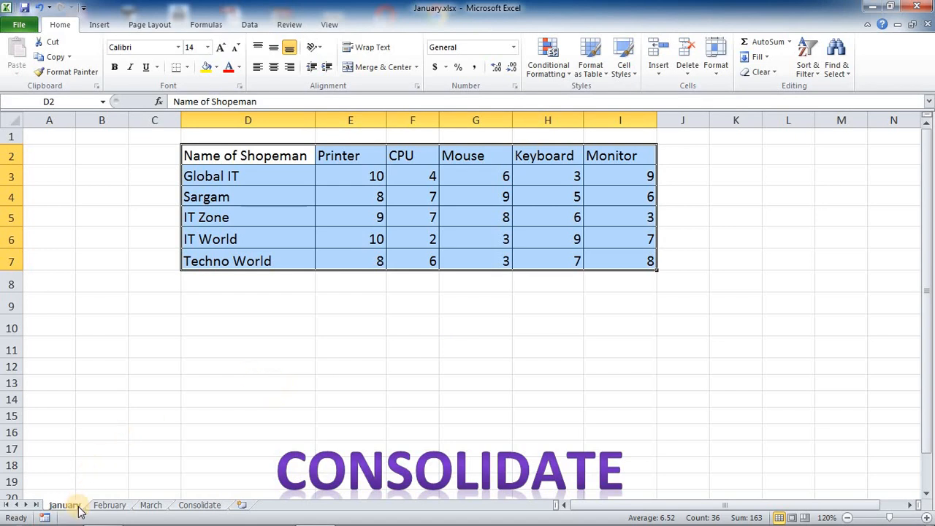
left_click(102, 506)
left_click(148, 505)
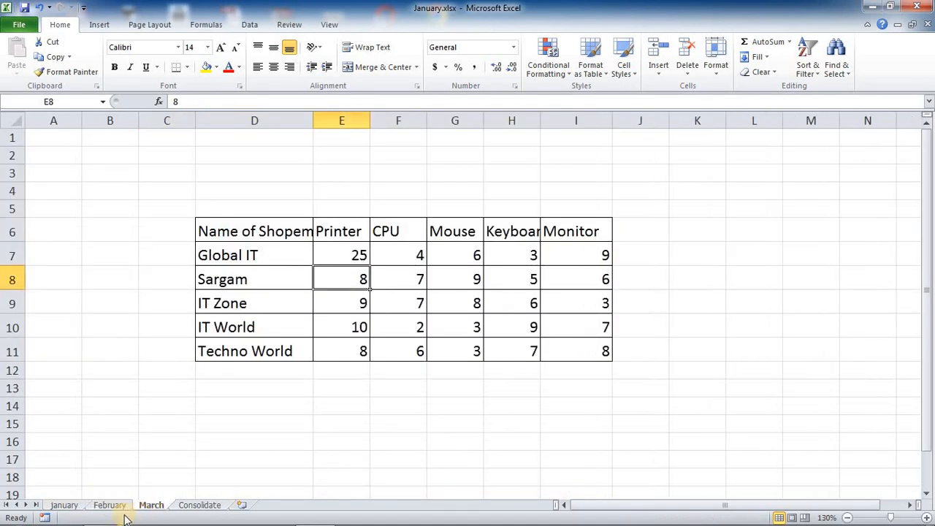
left_click(73, 506)
left_click(109, 506)
left_click(152, 506)
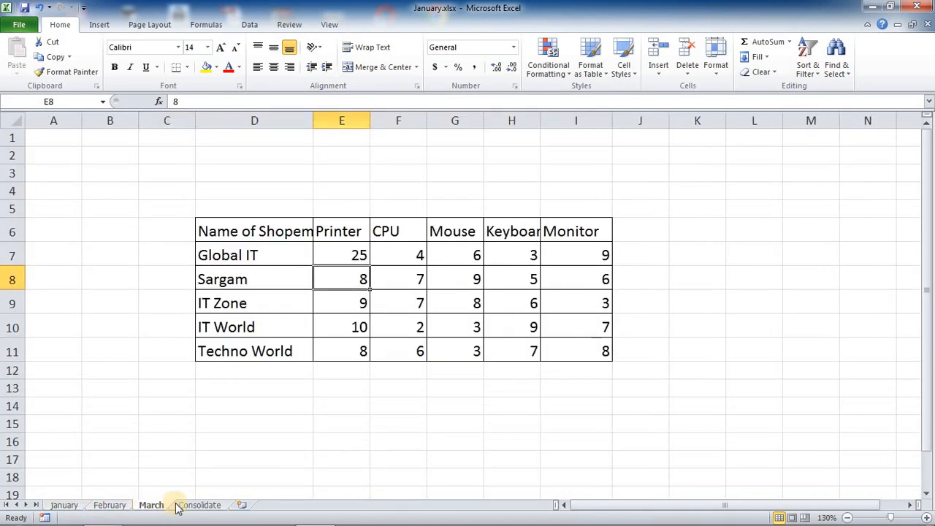
left_click(201, 505)
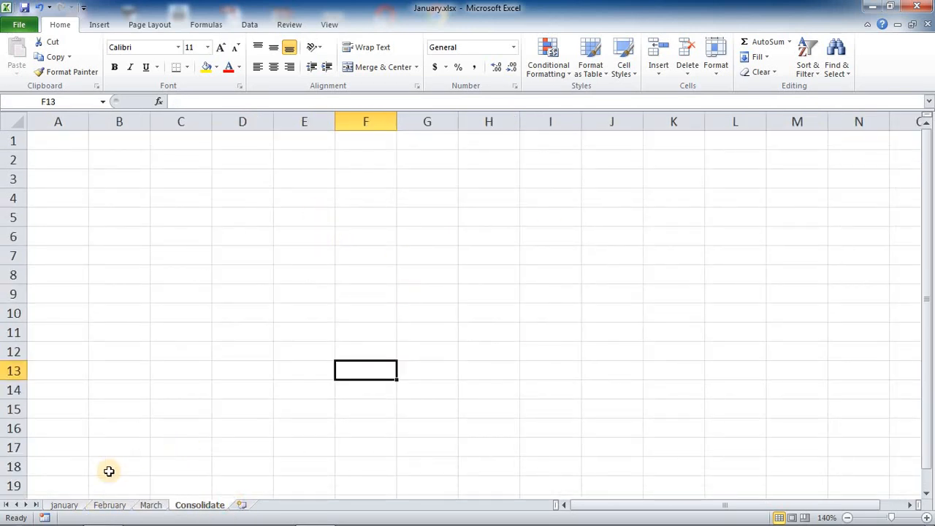
left_click(74, 506)
left_click(111, 506)
left_click(150, 505)
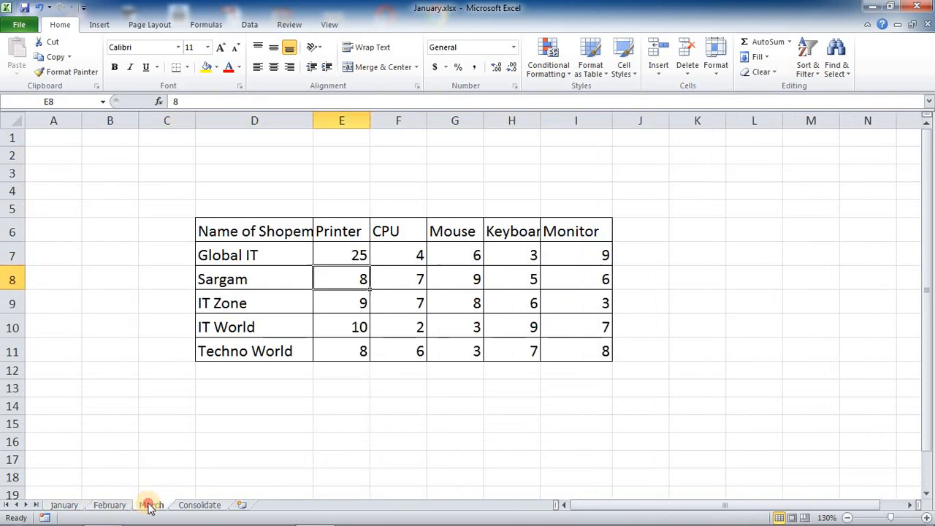
left_click(192, 505)
left_click_drag(238, 223, 621, 388)
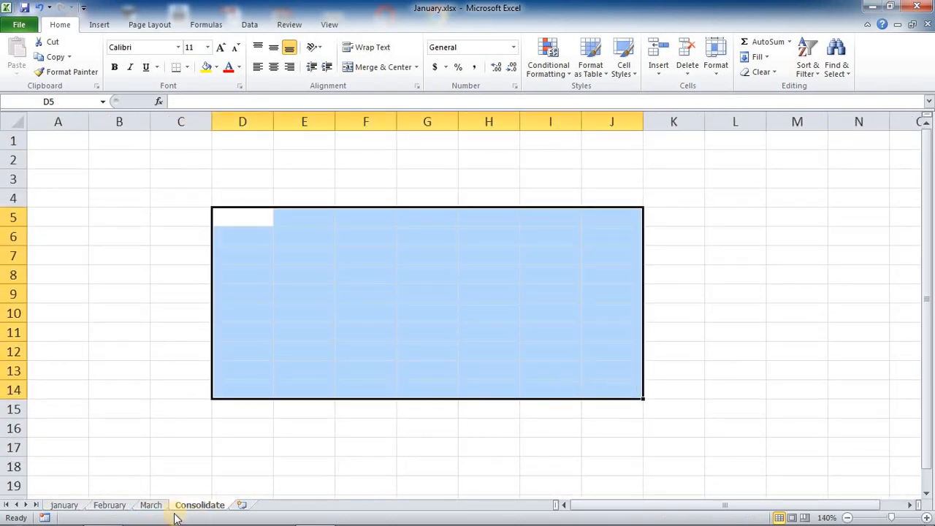
left_click(73, 507)
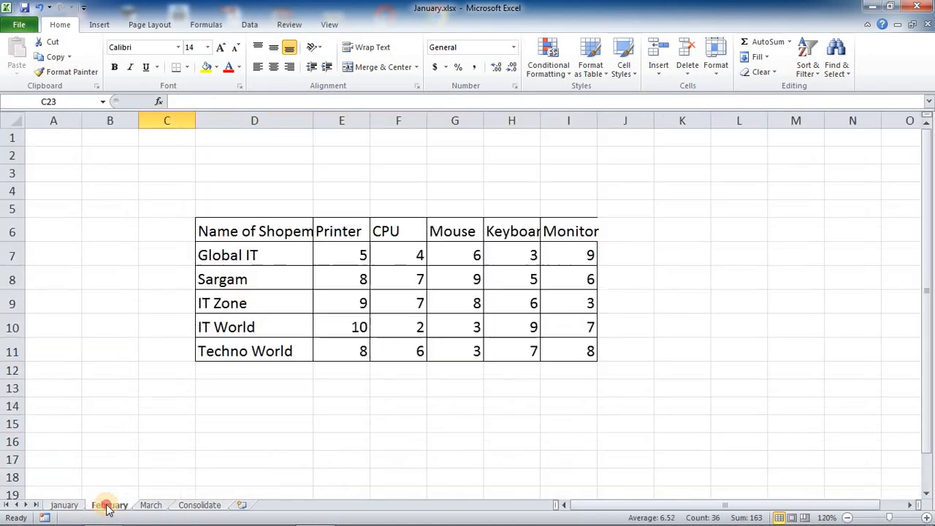
left_click(111, 506)
left_click(148, 506)
left_click(198, 506)
left_click(346, 290)
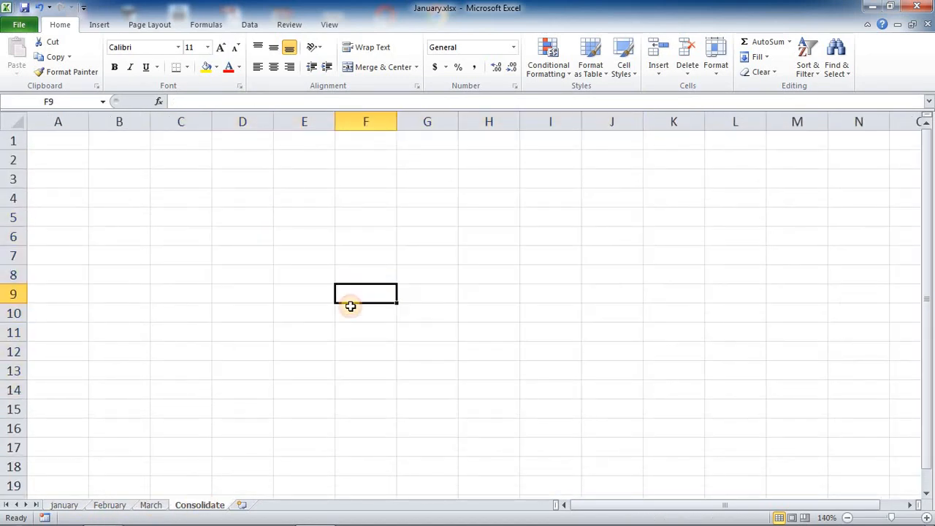
- Enter the formula =january!E3+February!E7+March!E7 in cell D6 of the Consolidate sheet
left_click(246, 235)
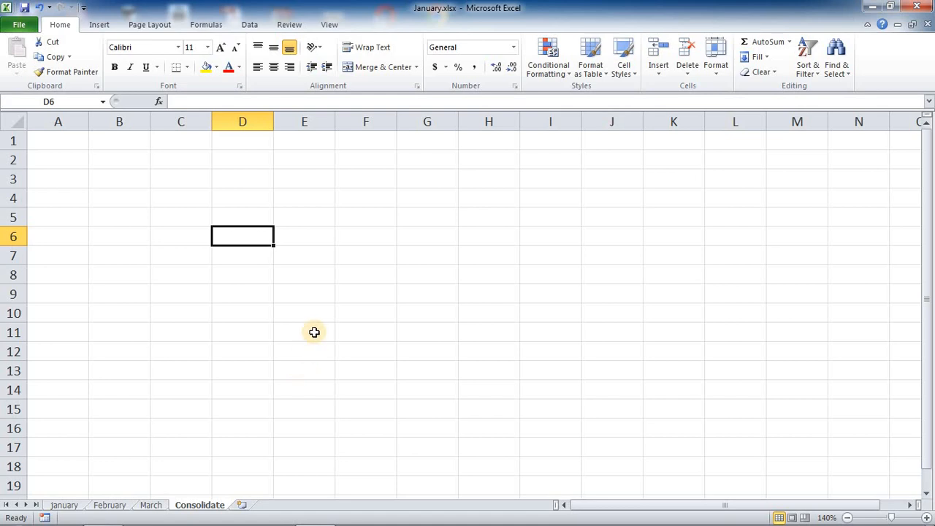
type("=")
left_click(68, 508)
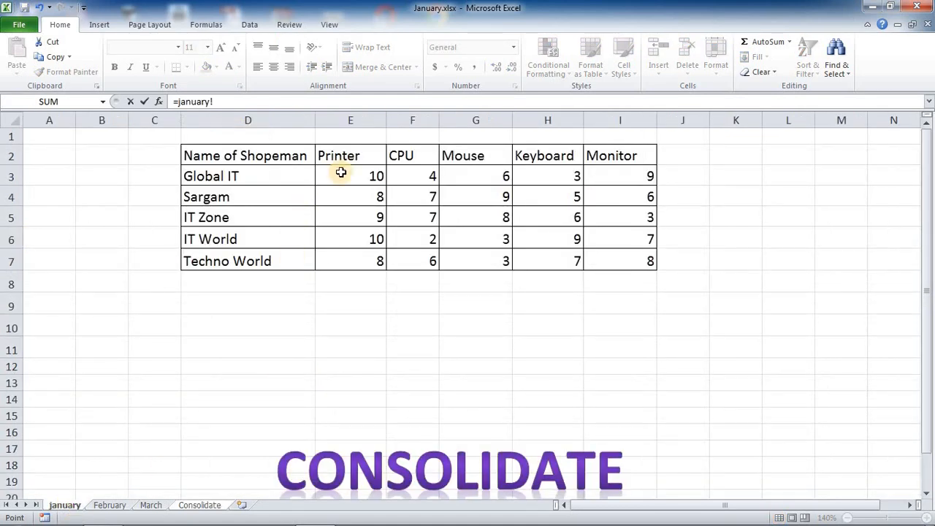
type("+")
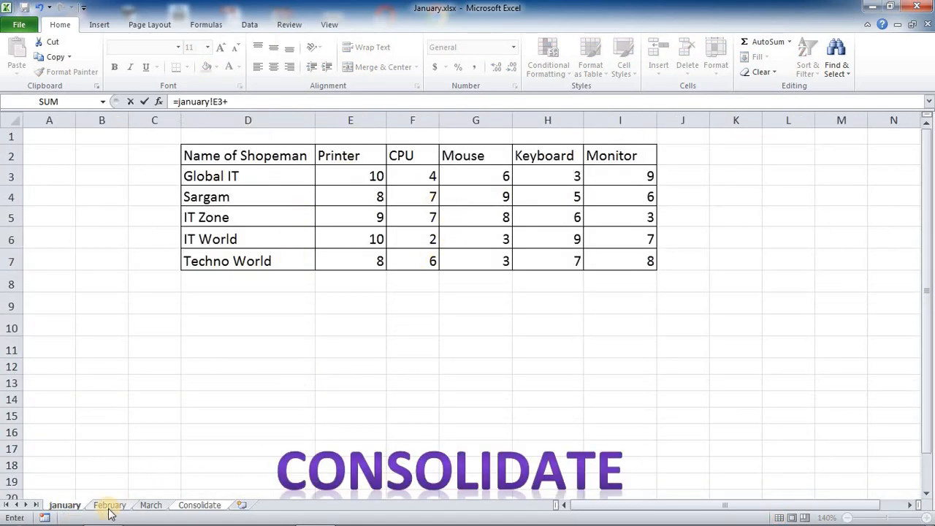
left_click(109, 506)
left_click(335, 255)
type("+")
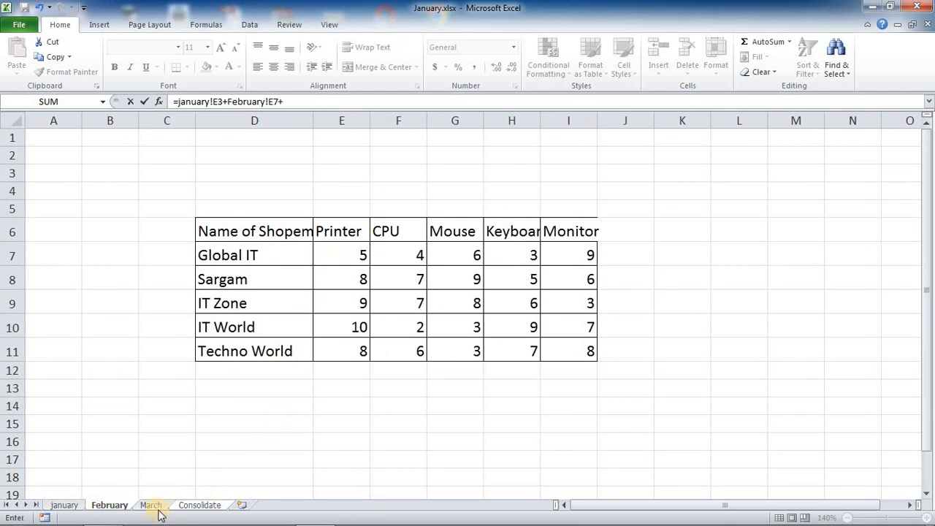
left_click(152, 506)
left_click(363, 260)
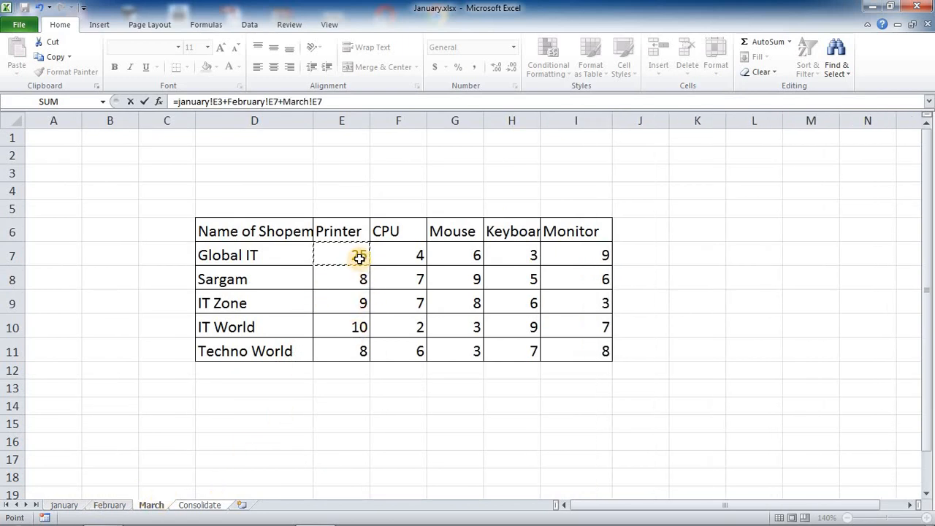
key("Return")
- Fill the formula from D6 across and down through cell H12
left_click(249, 234)
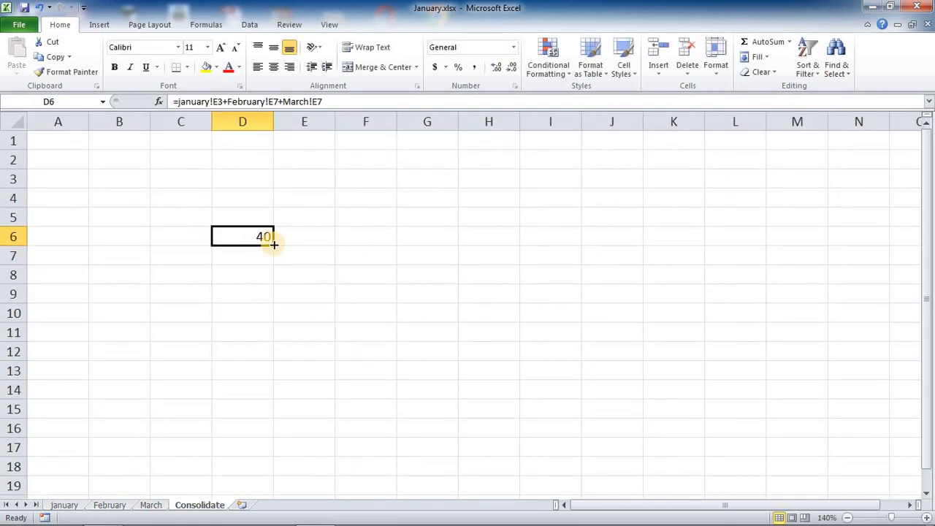
left_click_drag(274, 245, 499, 365)
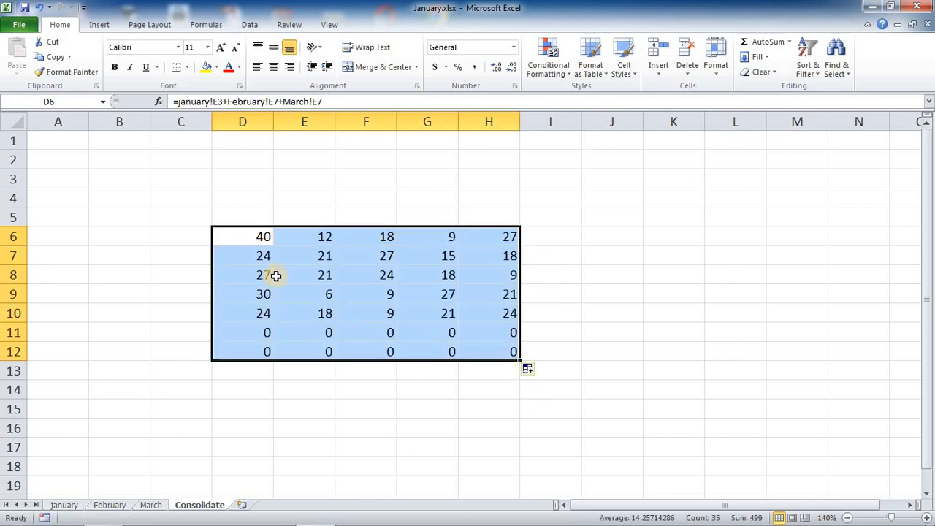
left_click(234, 232)
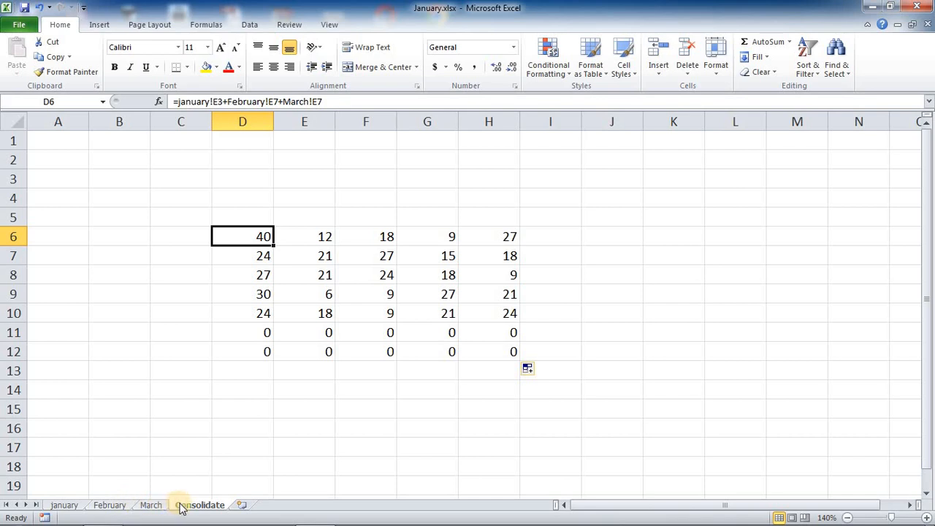
- Compare the monthly tables on the january, February and March sheets with the formula totals on the Consolidate sheet
left_click(110, 508)
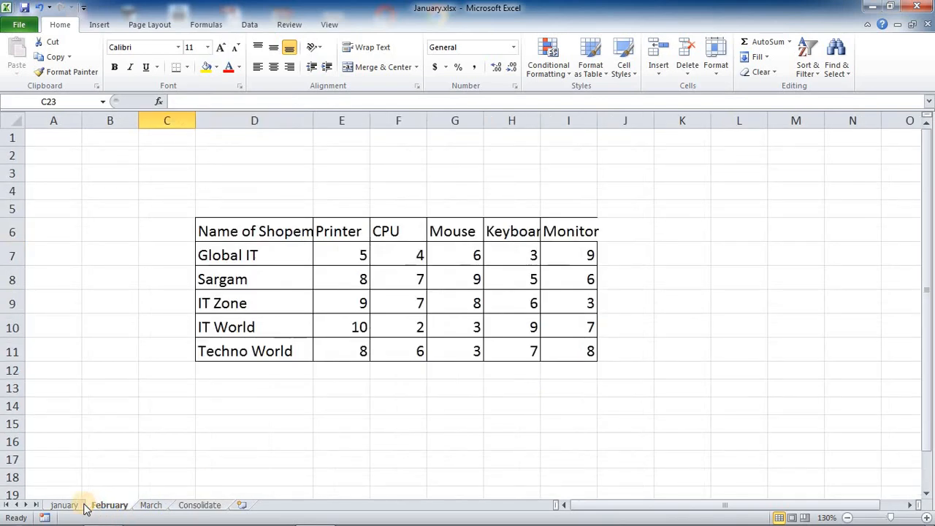
left_click(71, 507)
left_click(115, 507)
left_click(152, 507)
left_click(114, 505)
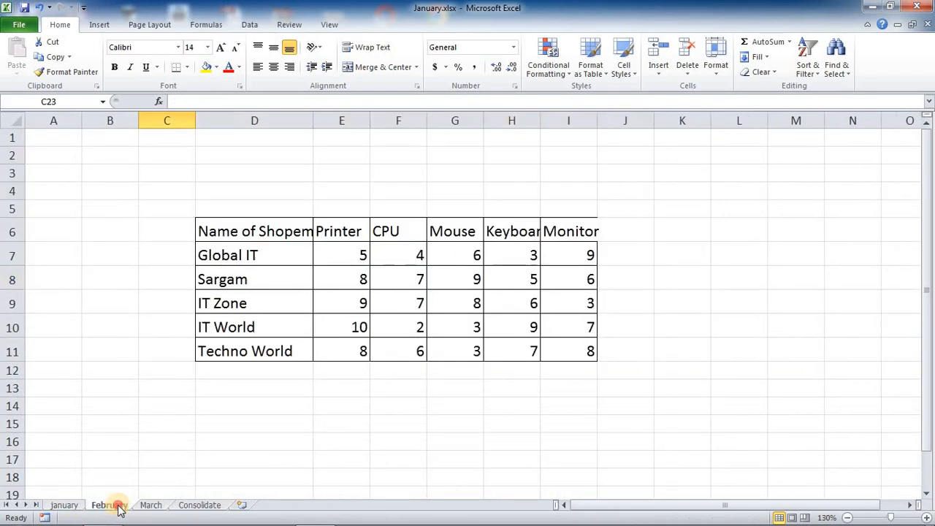
left_click_drag(265, 226, 566, 355)
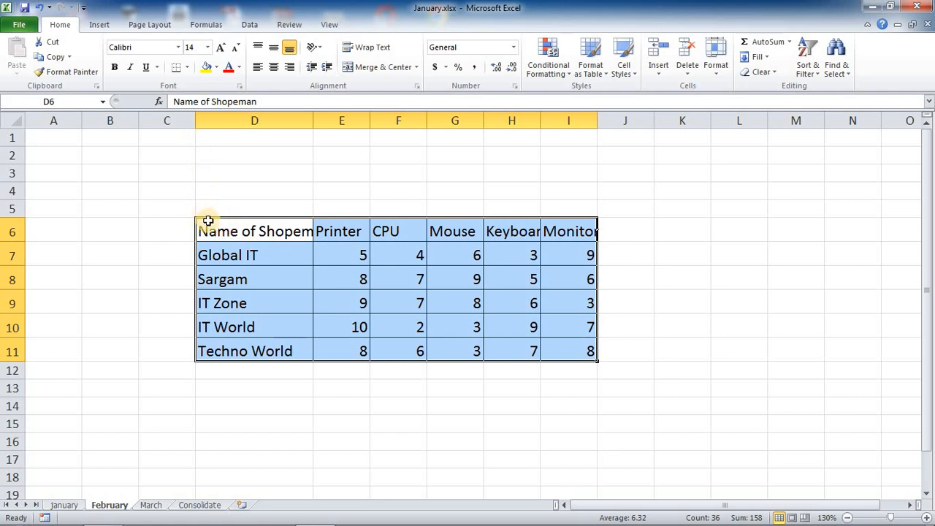
left_click(151, 505)
left_click(196, 505)
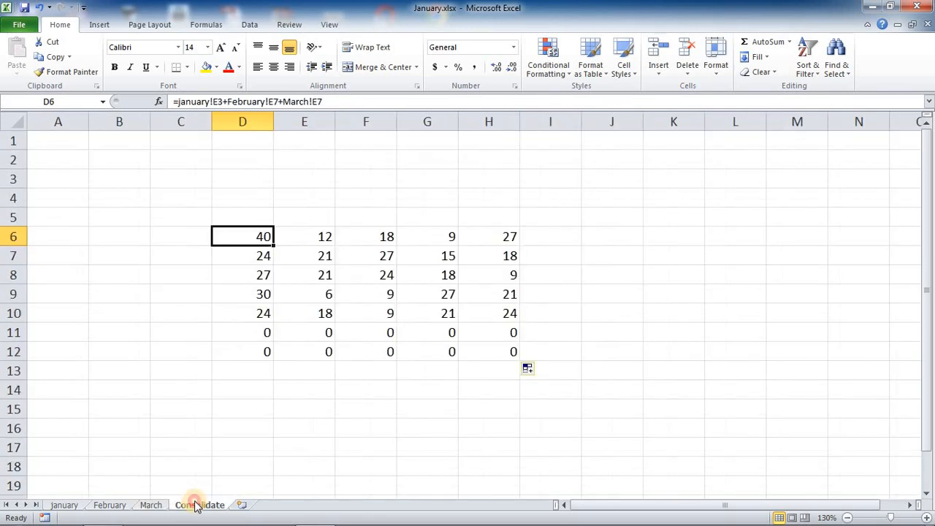
- Clear the formula results in D6:H12 on the Consolidate sheet
left_click_drag(267, 236, 505, 362)
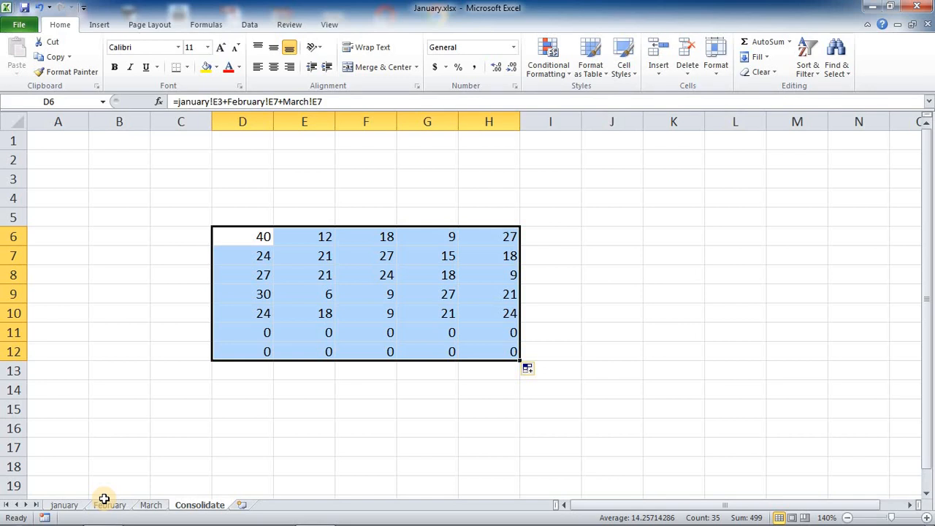
key("Delete")
left_click(121, 410)
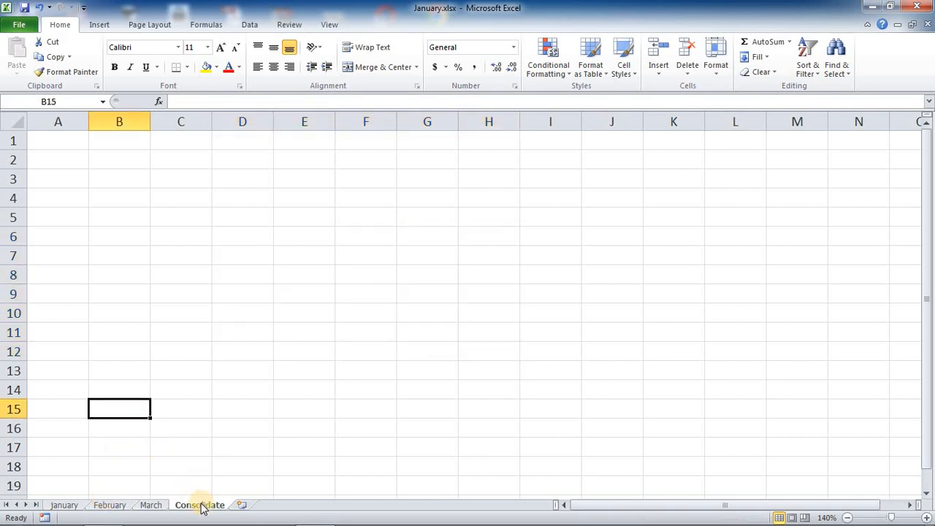
- Check where the tables sit on the january and February sheets, and select the january table D2:I7
left_click(63, 507)
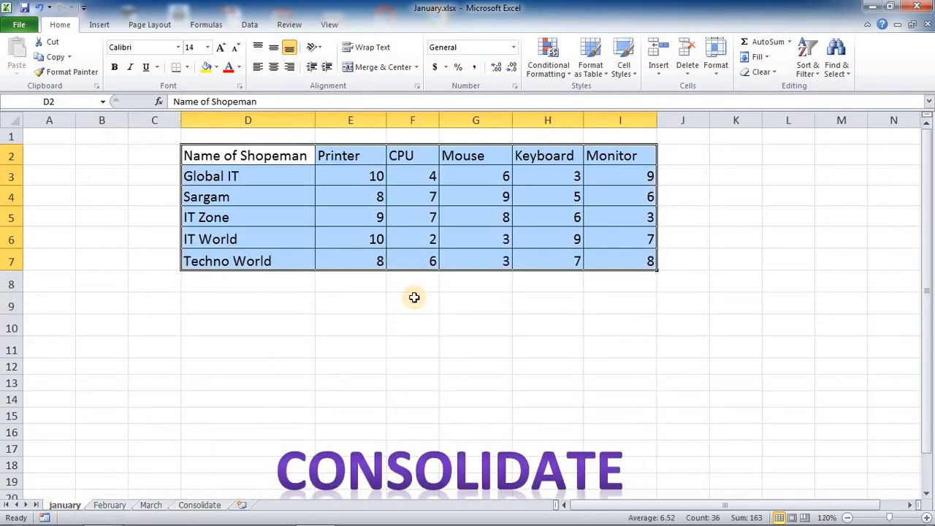
left_click(298, 174)
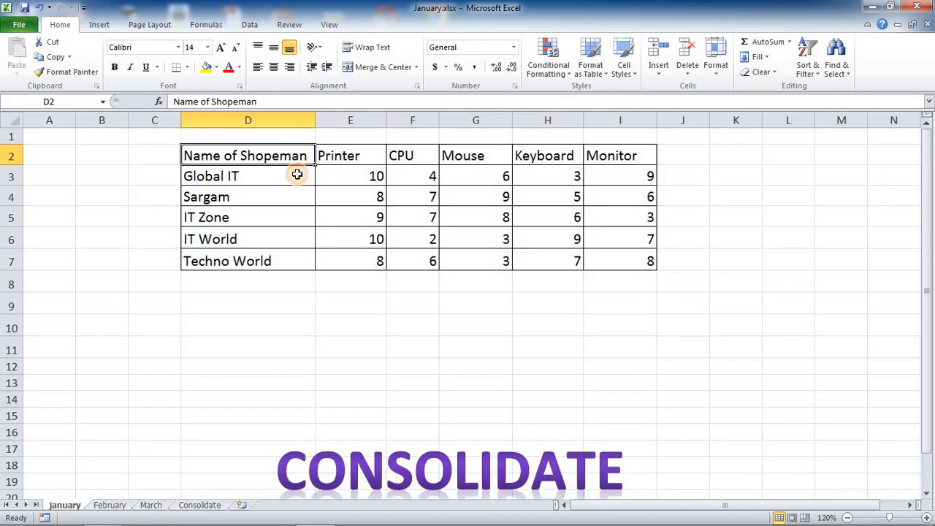
left_click(121, 507)
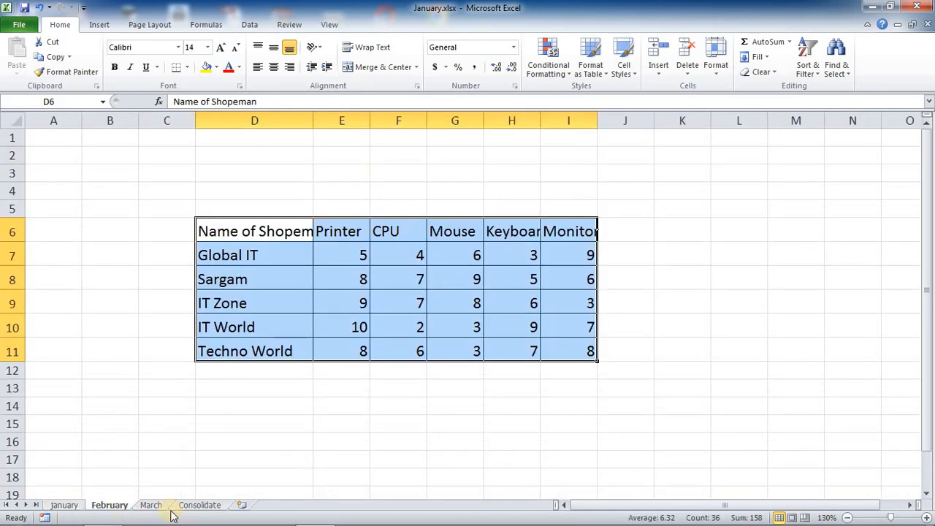
left_click(64, 506)
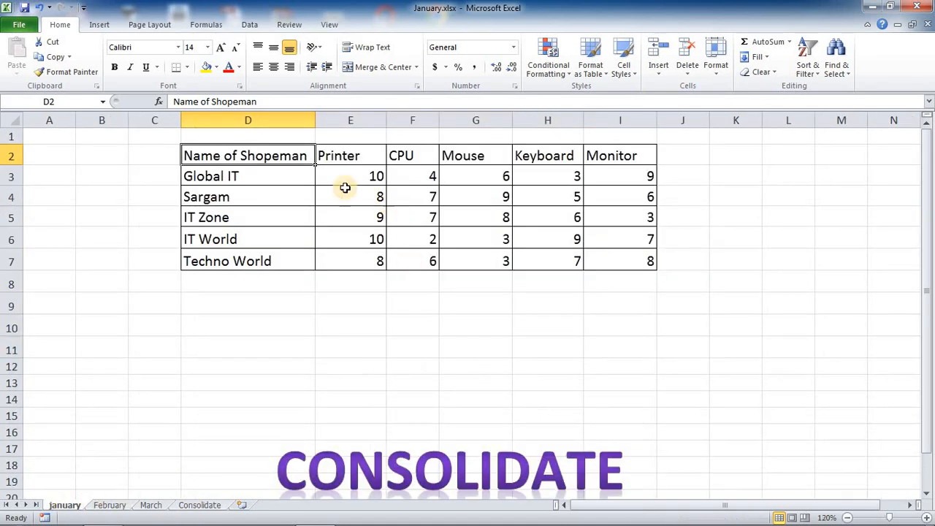
left_click_drag(238, 156, 616, 253)
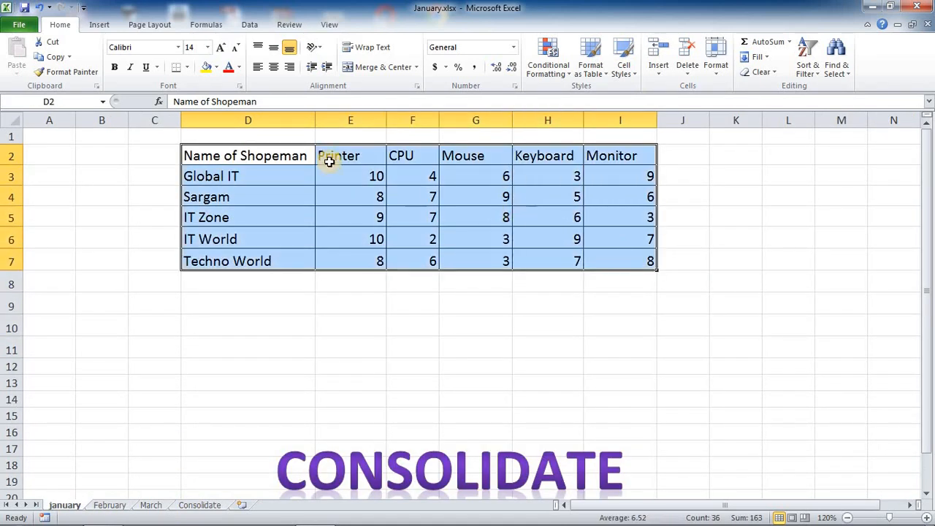
- Move the February table to start at cell C5 and the March table to start at cell F5
left_click(109, 505)
left_click_drag(340, 216, 585, 355)
left_click(151, 505)
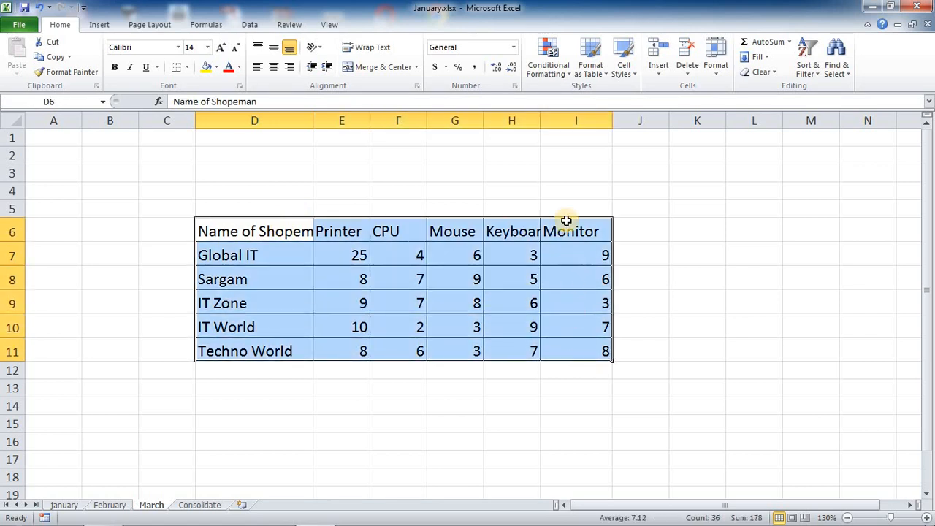
left_click_drag(566, 217, 699, 212)
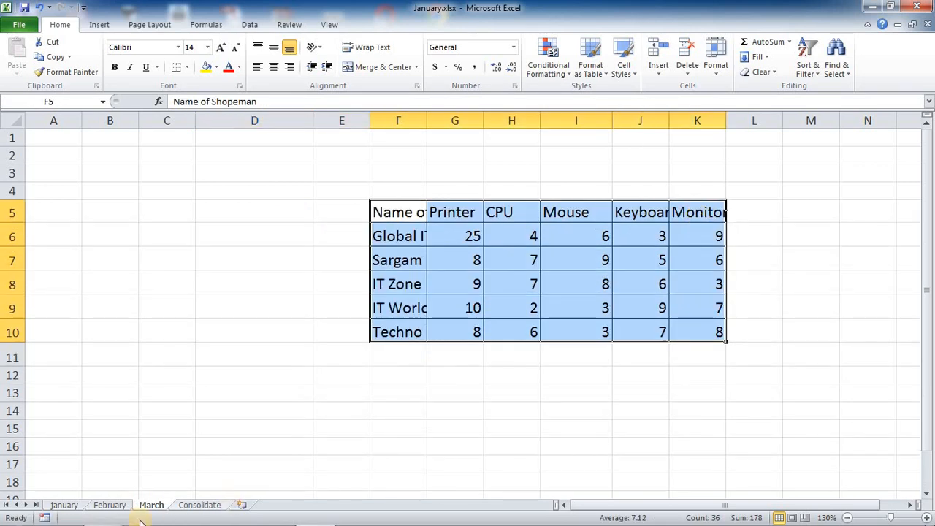
- On the March sheet, narrow column E and widen column F to fit the full Name of Shopeman heading
left_click(72, 507)
left_click(117, 506)
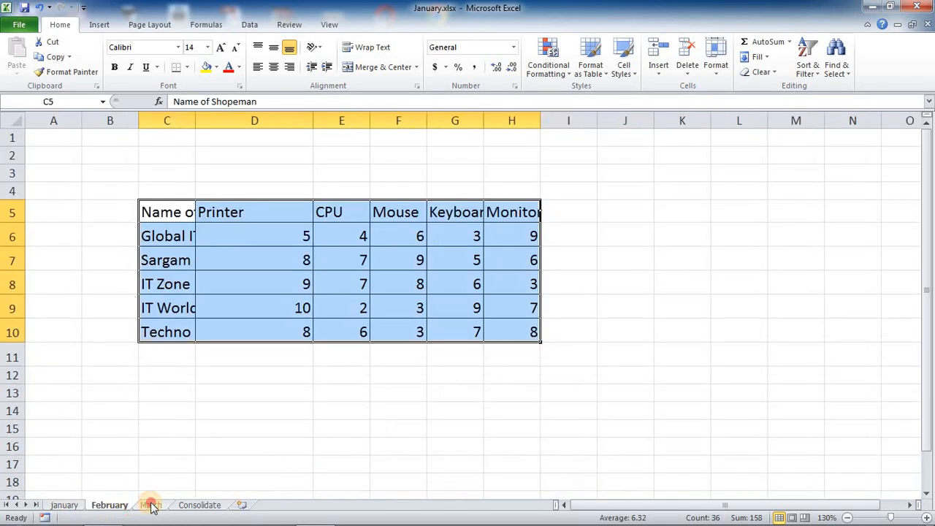
left_click(150, 506)
left_click_drag(429, 119, 448, 120)
left_click_drag(371, 121, 340, 121)
left_click(435, 120)
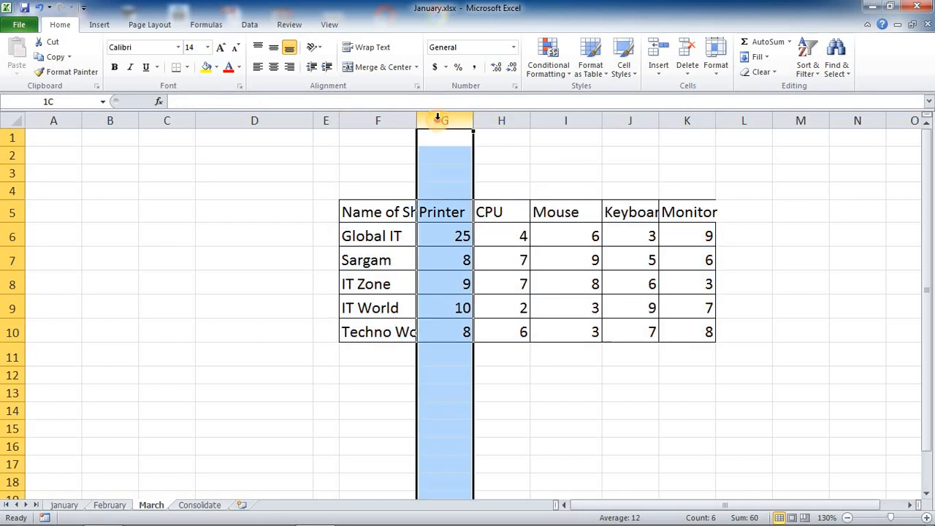
left_click_drag(417, 120, 461, 132)
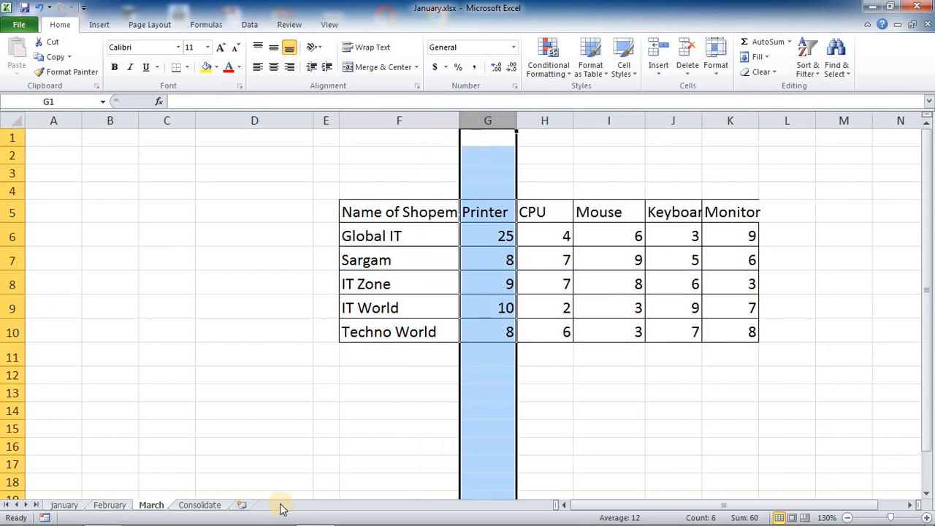
left_click(399, 355)
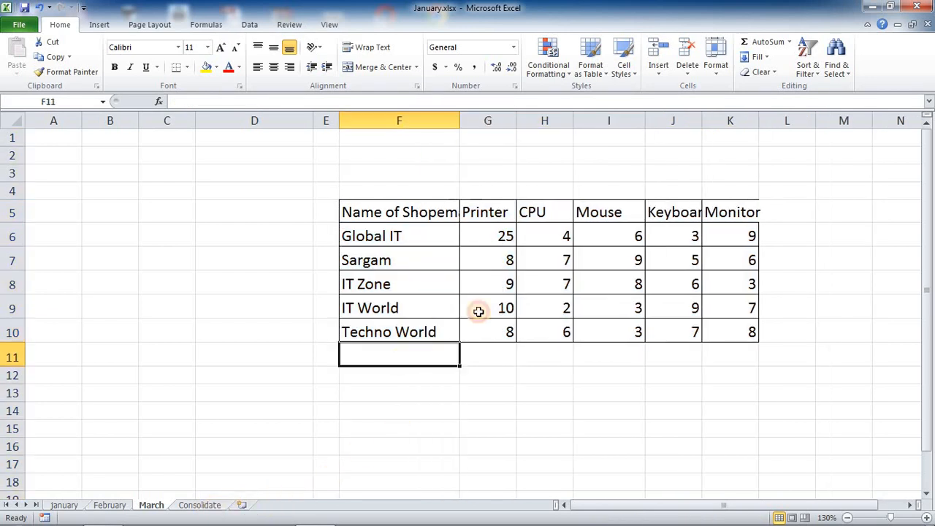
left_click_drag(459, 119, 480, 119)
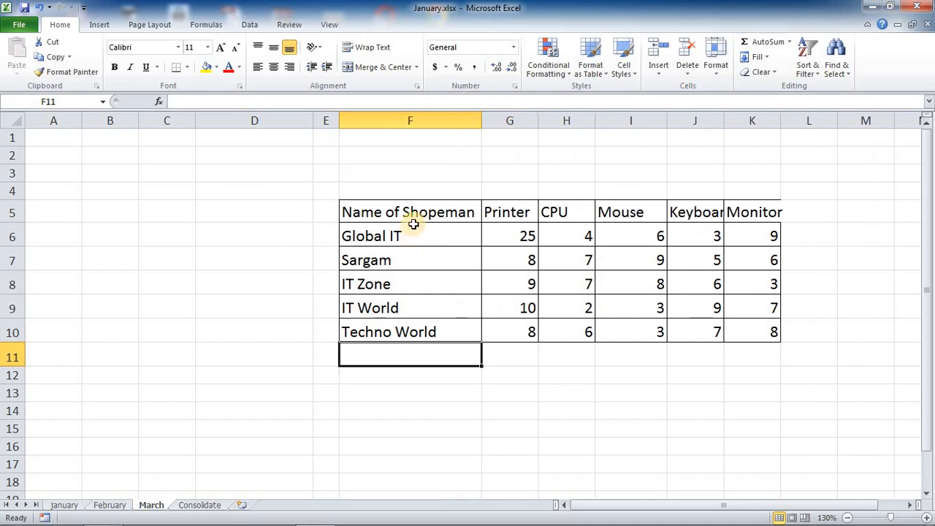
left_click(454, 213)
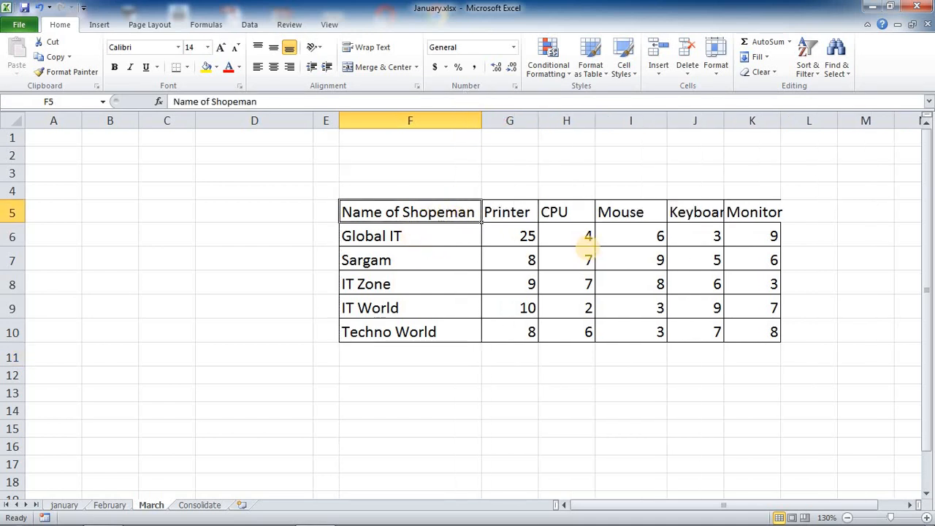
left_click_drag(533, 209, 743, 225)
left_click(687, 289)
left_click_drag(526, 240, 752, 356)
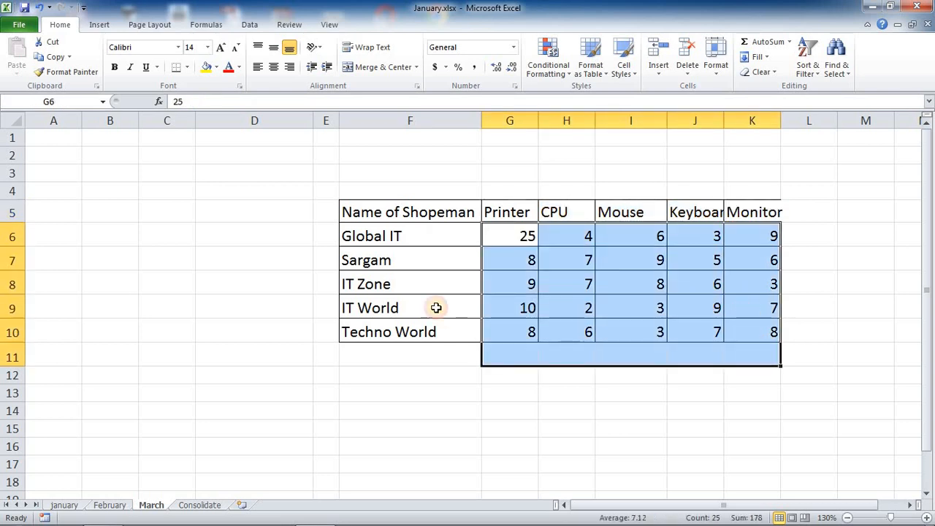
- Start a consolidation at cell D5 on the Consolidate sheet and add the january table D2:I7 as a reference
left_click(198, 506)
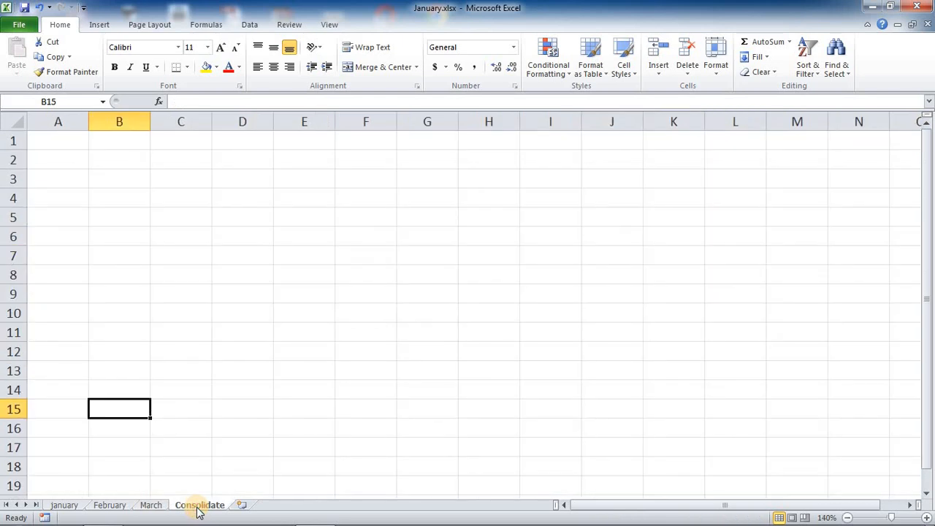
left_click(241, 216)
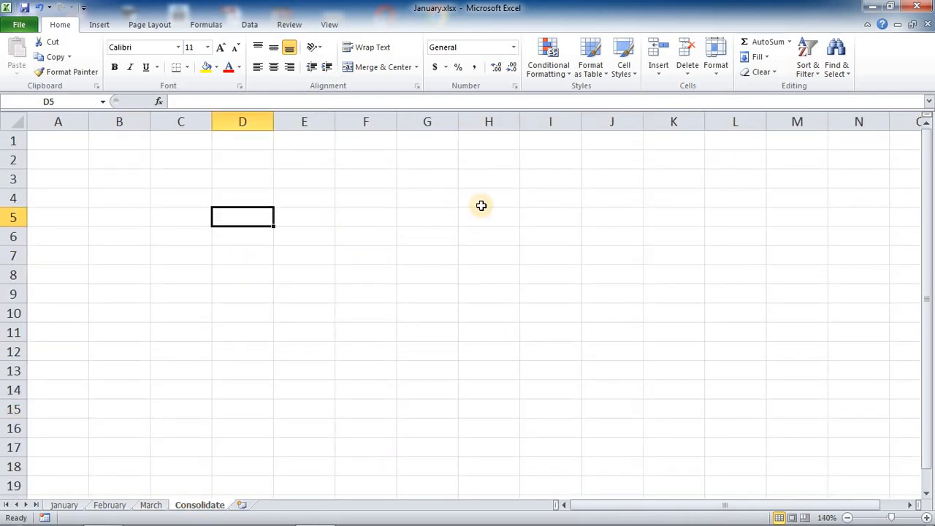
left_click(295, 237)
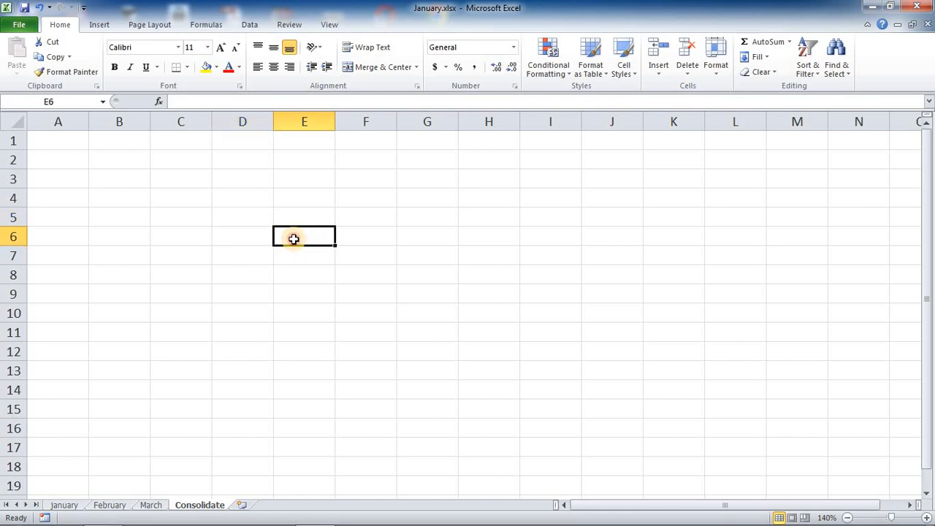
left_click(255, 217)
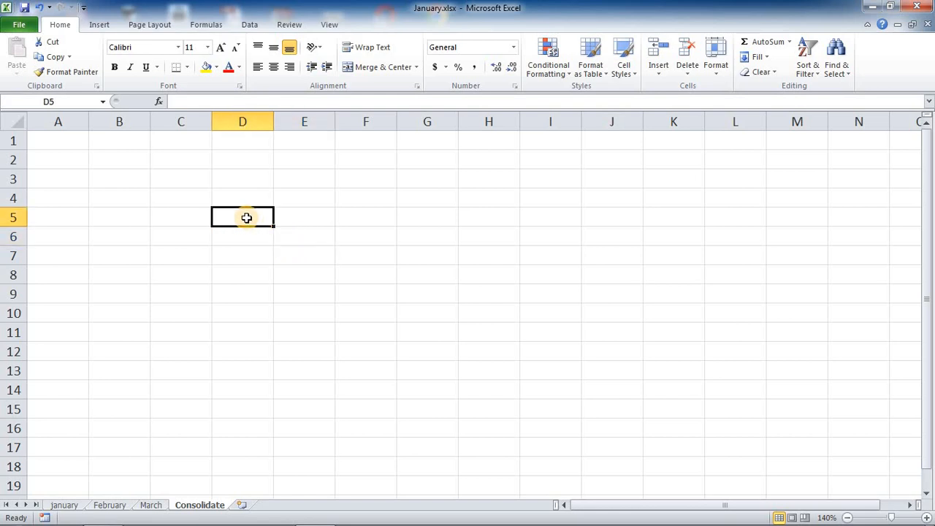
left_click(249, 26)
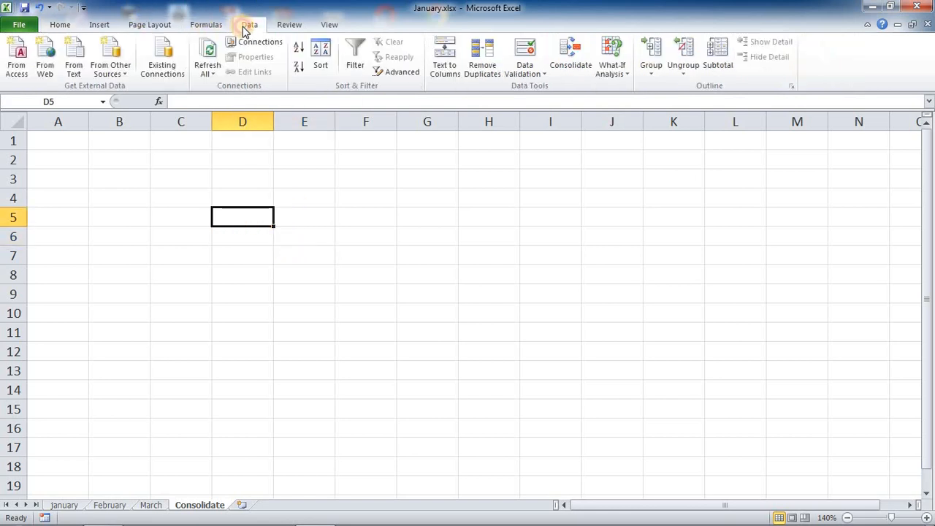
left_click(565, 59)
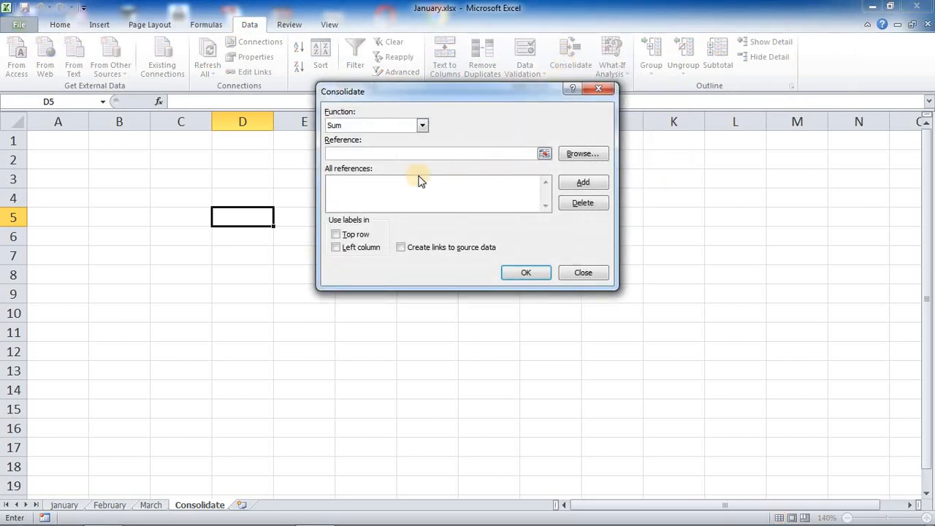
left_click(545, 154)
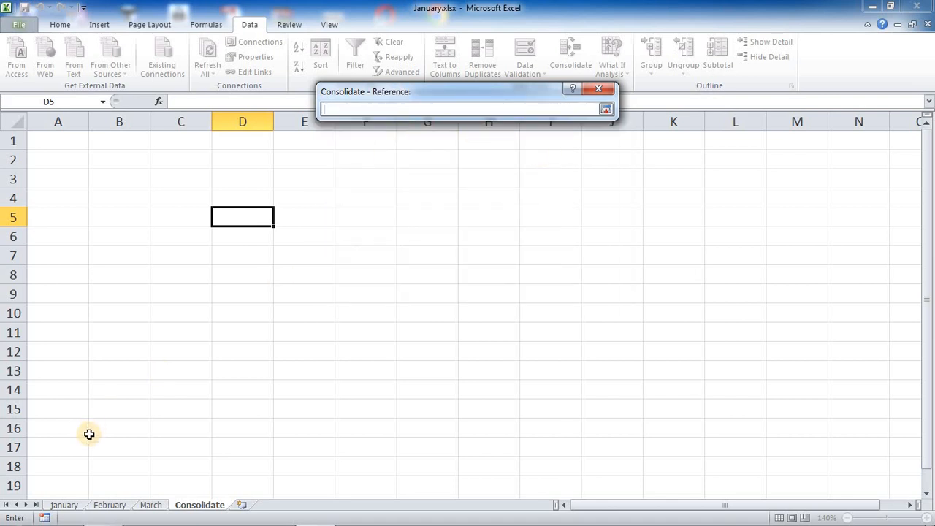
left_click(62, 505)
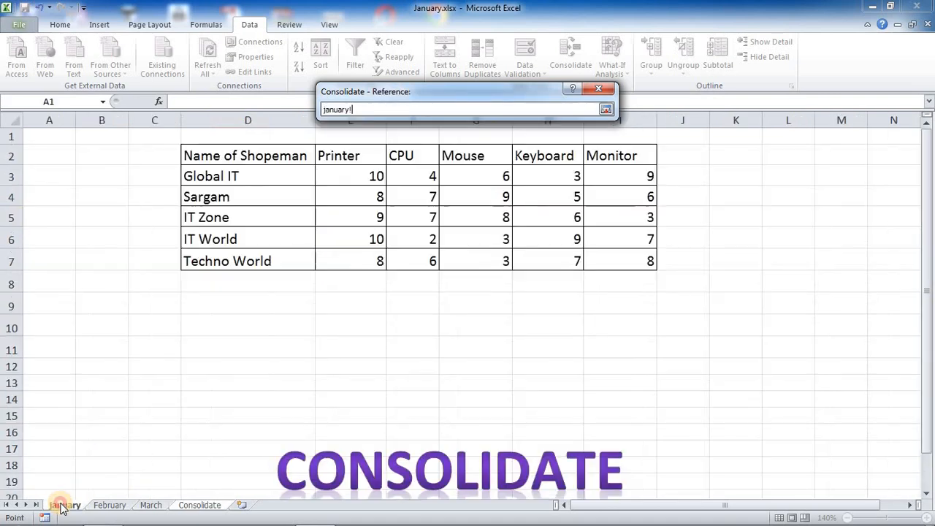
left_click(251, 156)
left_click_drag(291, 171, 626, 248)
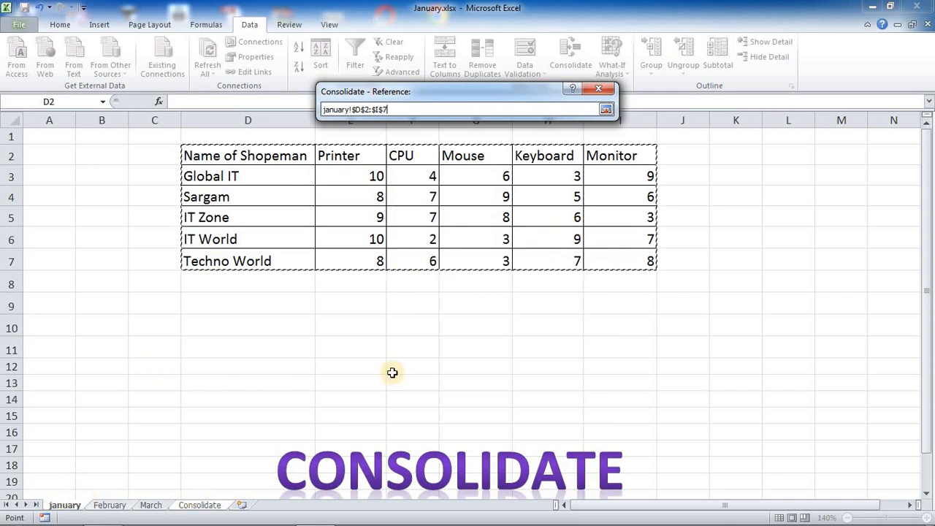
left_click(606, 109)
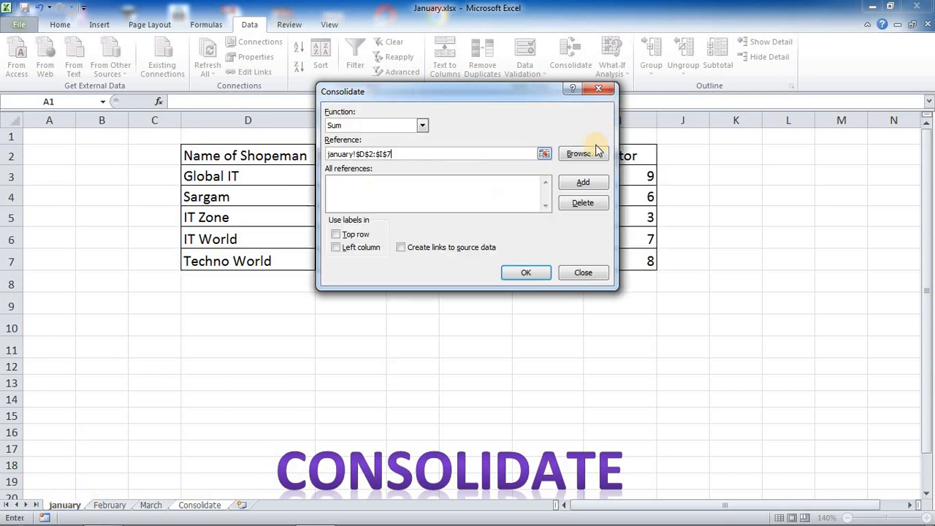
left_click(587, 179)
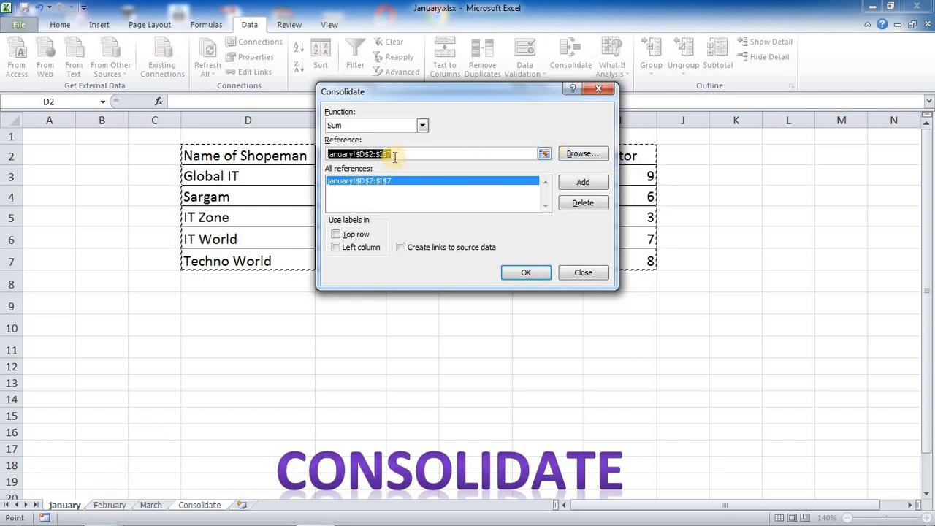
- Add the February sheet's table C5:H10 to the consolidation references
left_click(117, 505)
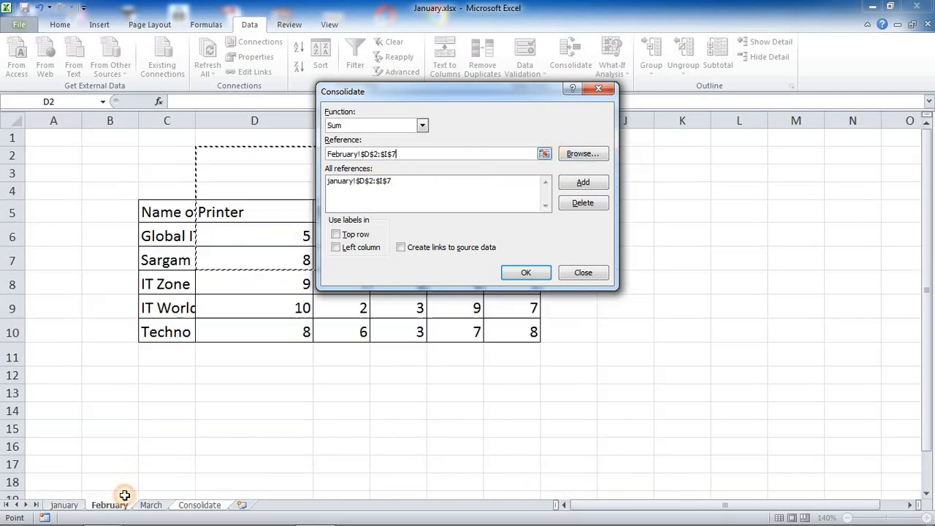
left_click(400, 153)
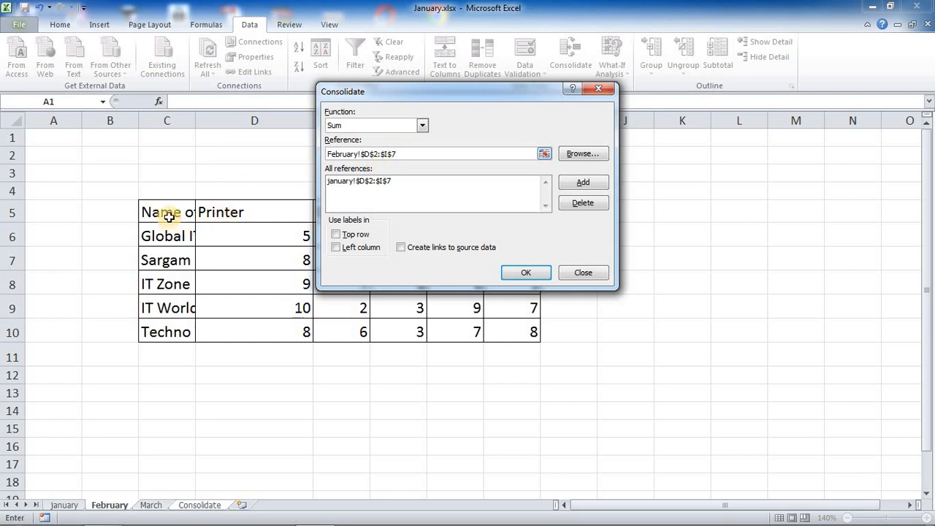
left_click_drag(168, 216, 513, 333)
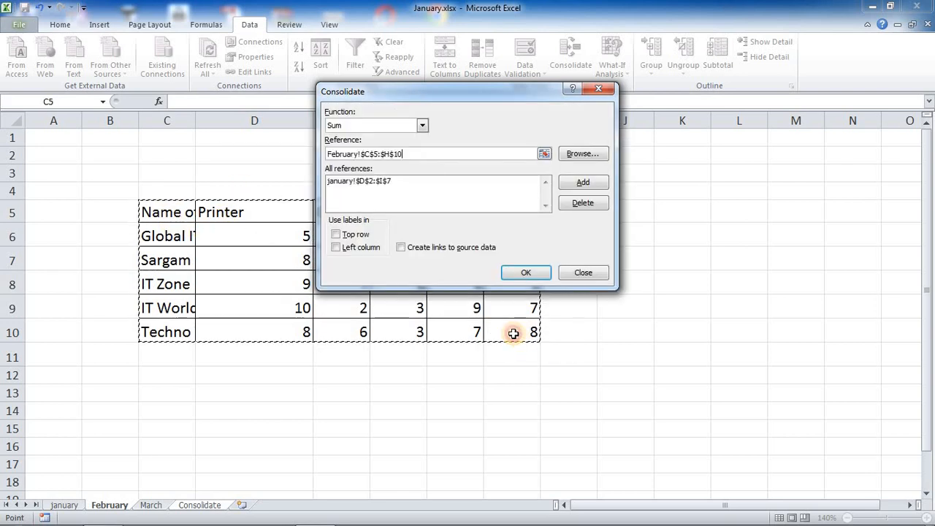
left_click(581, 183)
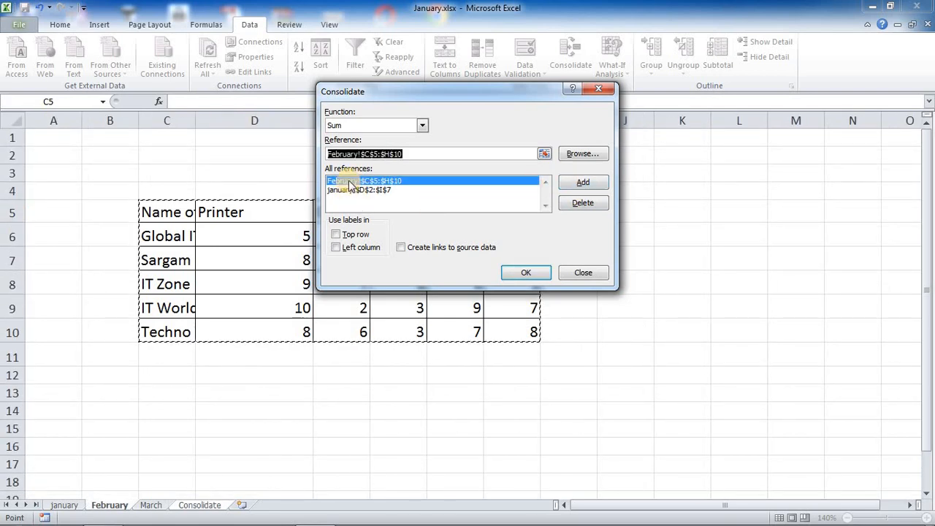
- Add the March sheet's table F5:K10 to the consolidation references
left_click(149, 505)
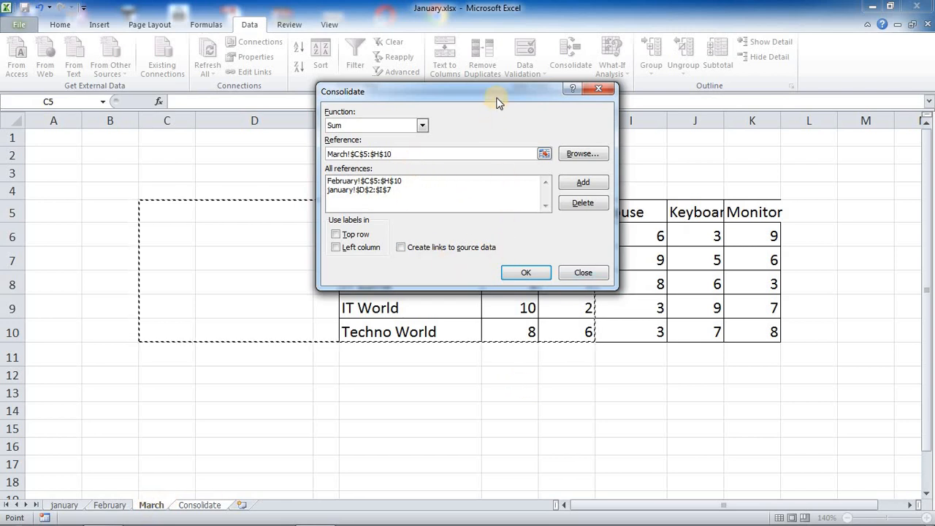
left_click_drag(497, 100, 216, 119)
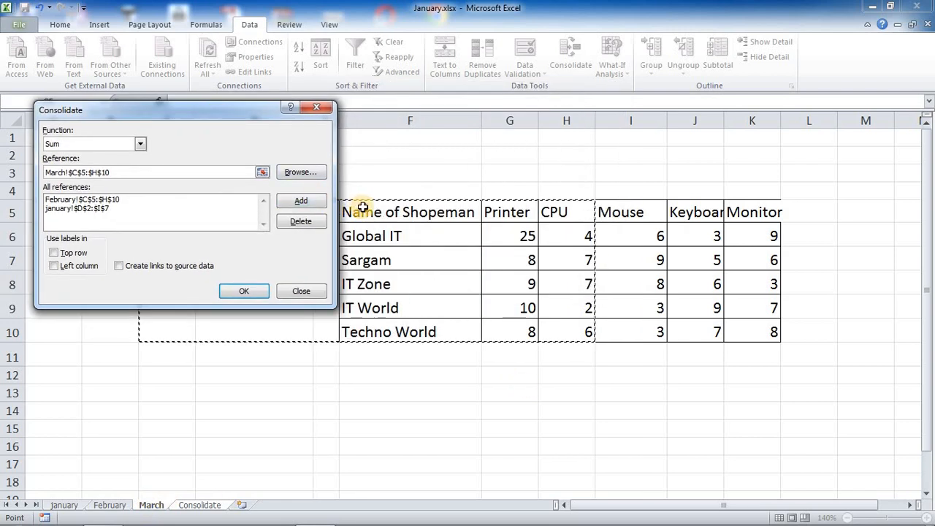
left_click_drag(361, 206, 758, 329)
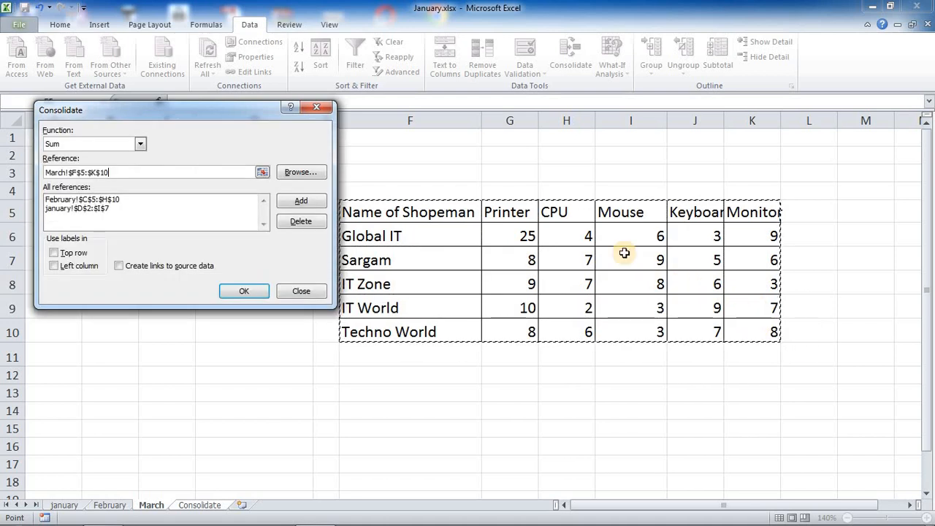
left_click(299, 203)
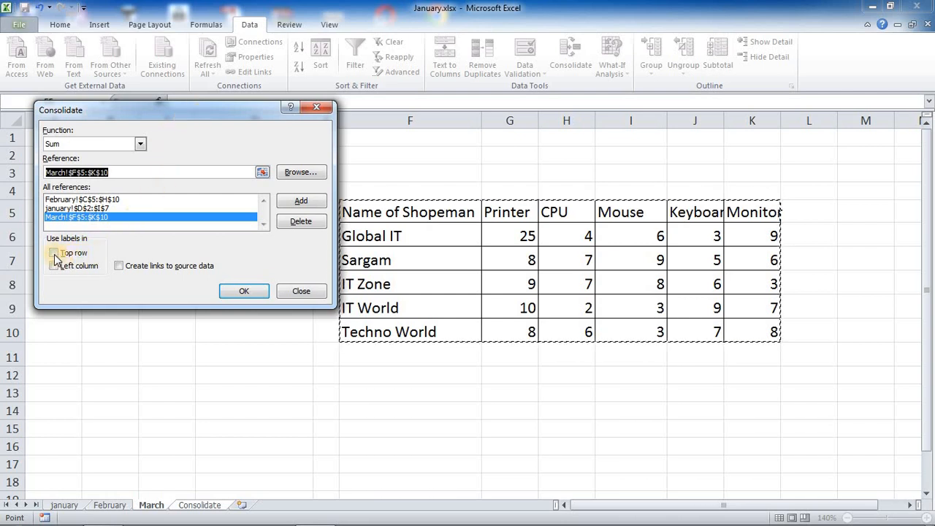
- Use labels from both the top row and the left column, and run the consolidation
left_click_drag(219, 110, 200, 233)
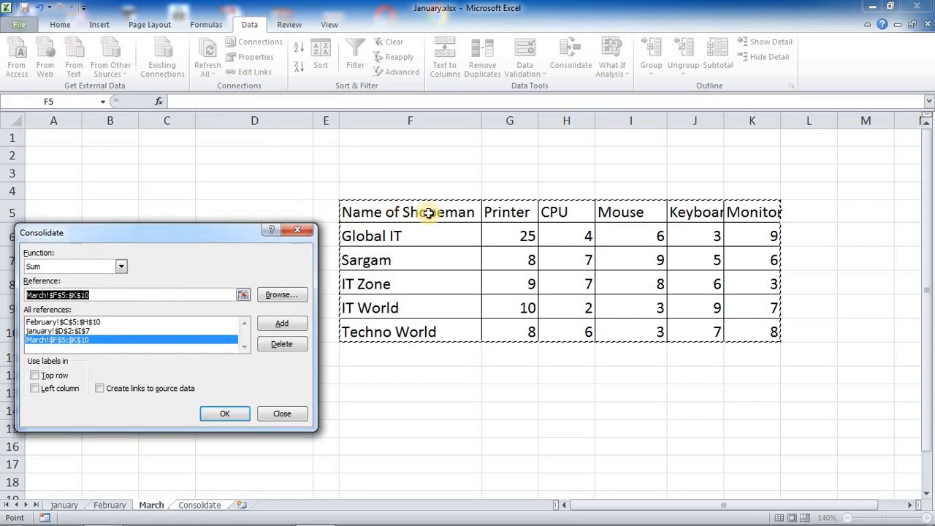
left_click(43, 377)
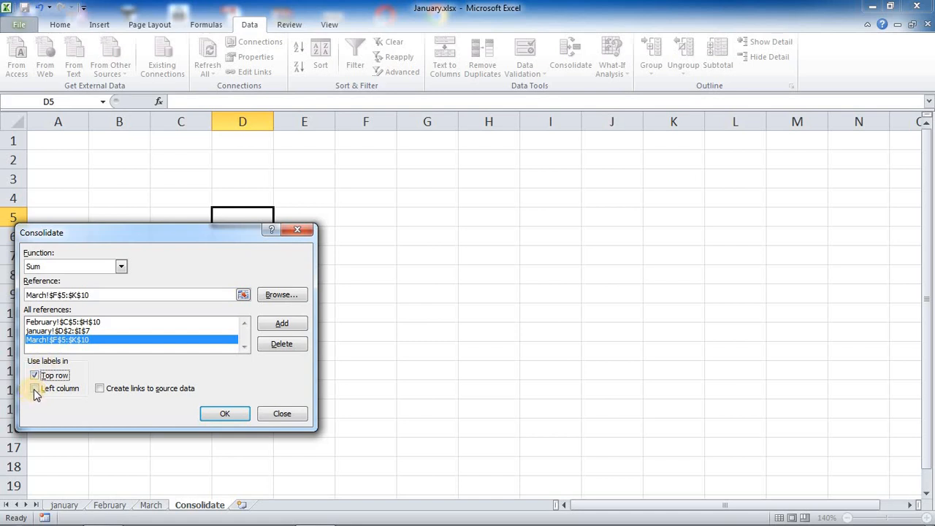
left_click(35, 391)
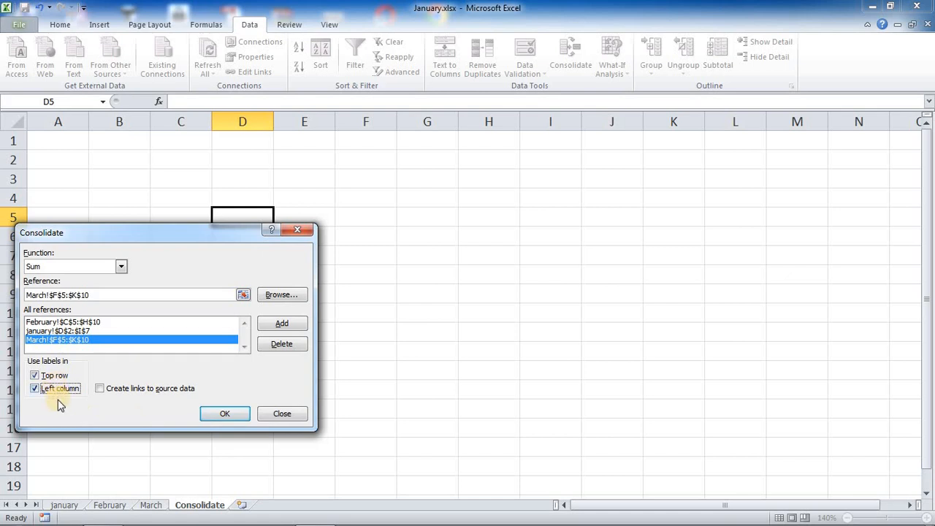
left_click(224, 414)
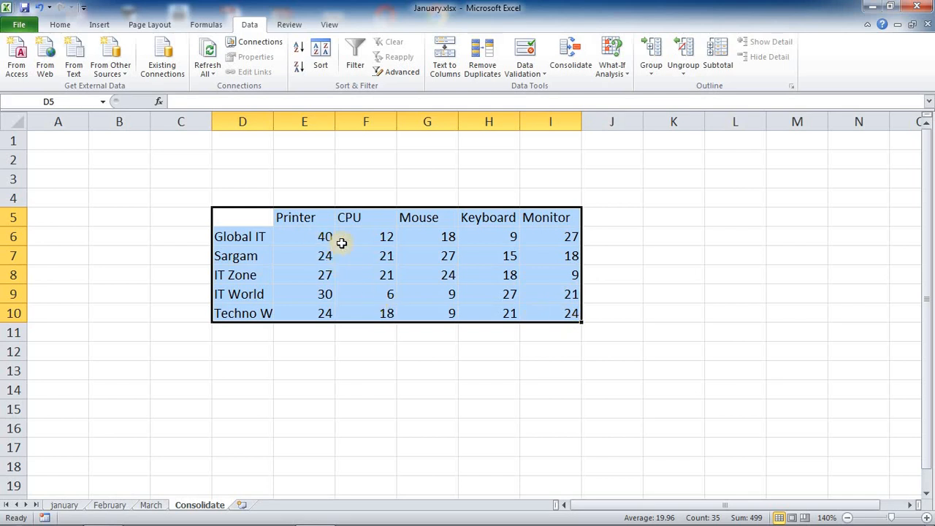
- Check the consolidated table and Global IT's Printer total on the Consolidate sheet
left_click(308, 238)
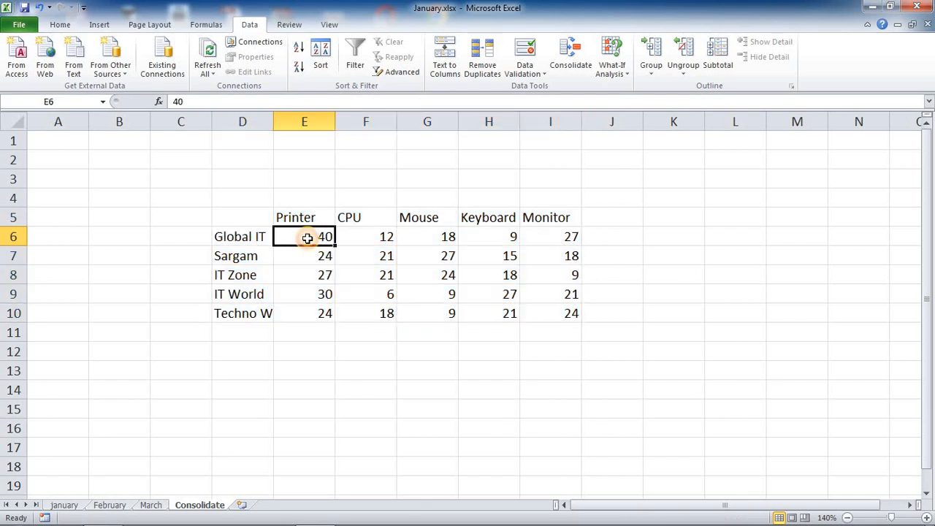
key("ctrl+shift+End")
left_click_drag(246, 215, 549, 308)
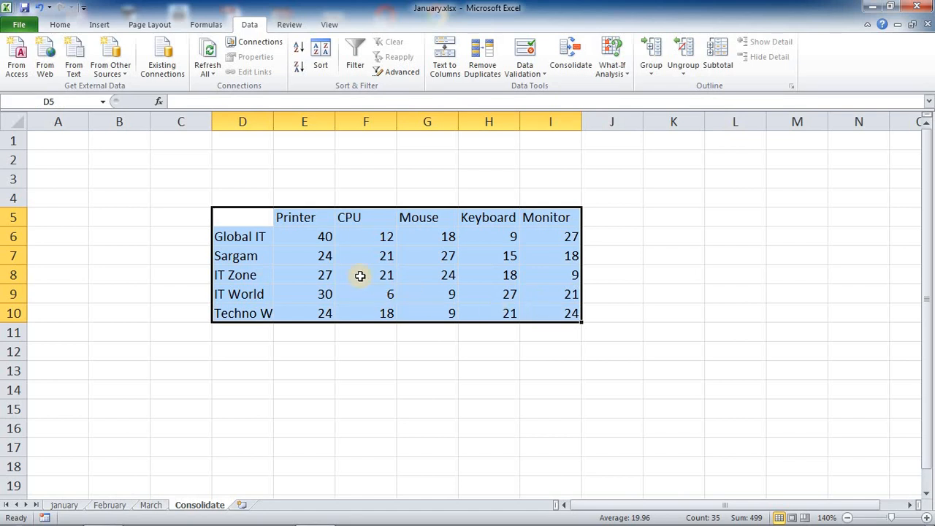
left_click(319, 241)
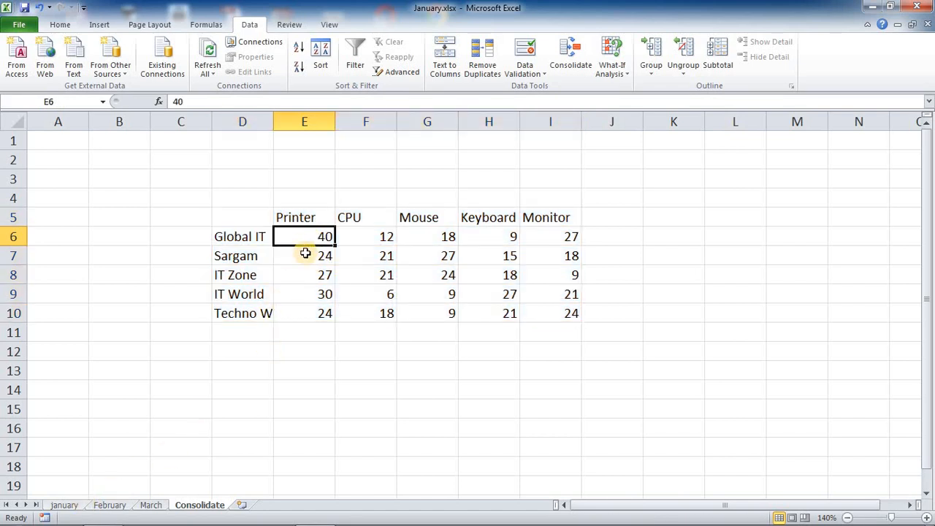
left_click(308, 217)
left_click(313, 241)
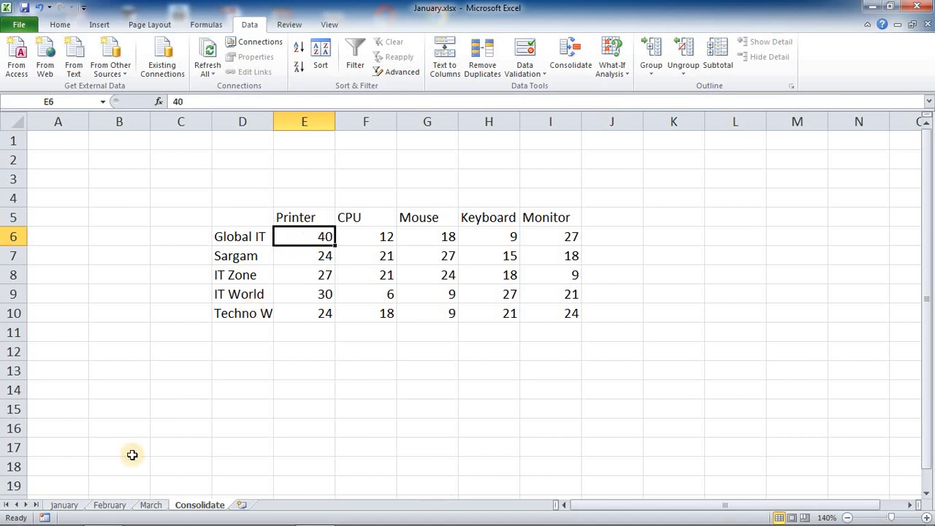
- Set Global IT's Printer value to 50 on the january sheet and return to the Consolidate sheet to compare its total
left_click(63, 505)
left_click(368, 180)
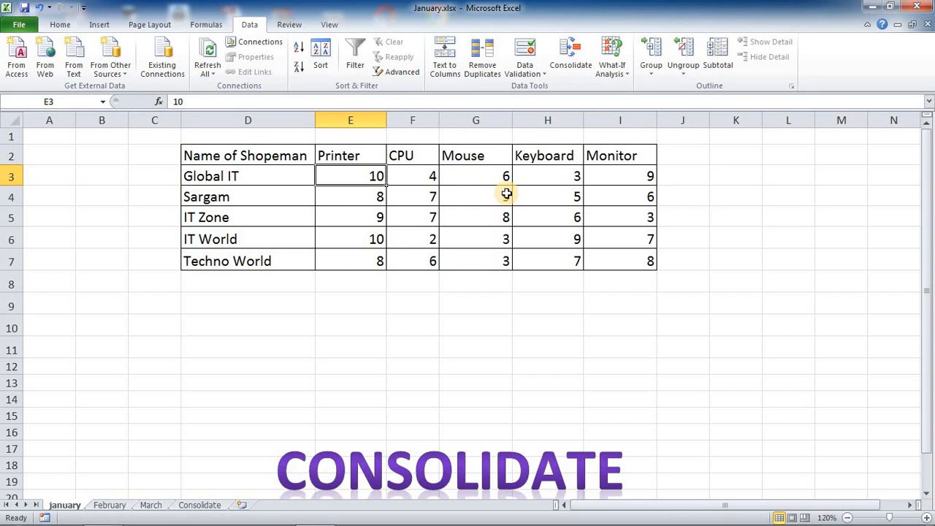
type("5")
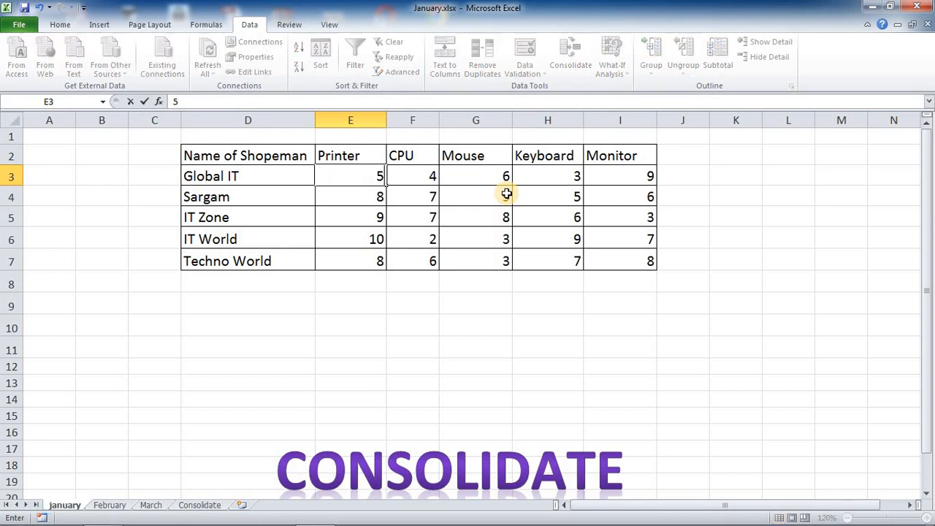
left_click(398, 307)
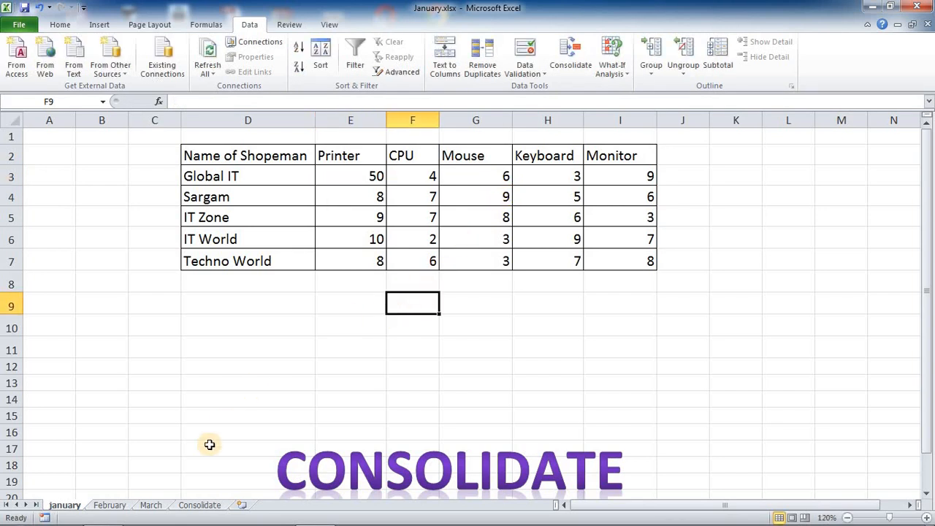
left_click(200, 505)
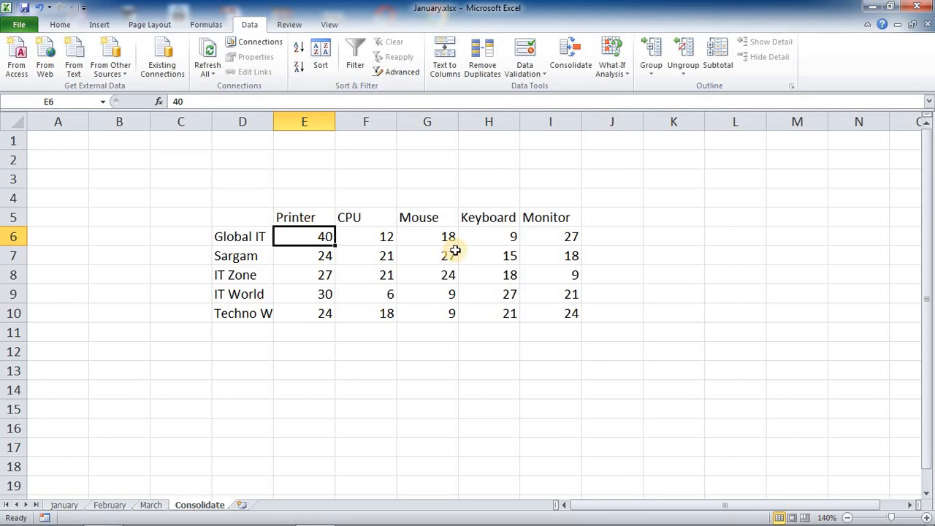
- Clear the consolidated results in D5:I11 on the Consolidate sheet and reselect cell D5
left_click(415, 331)
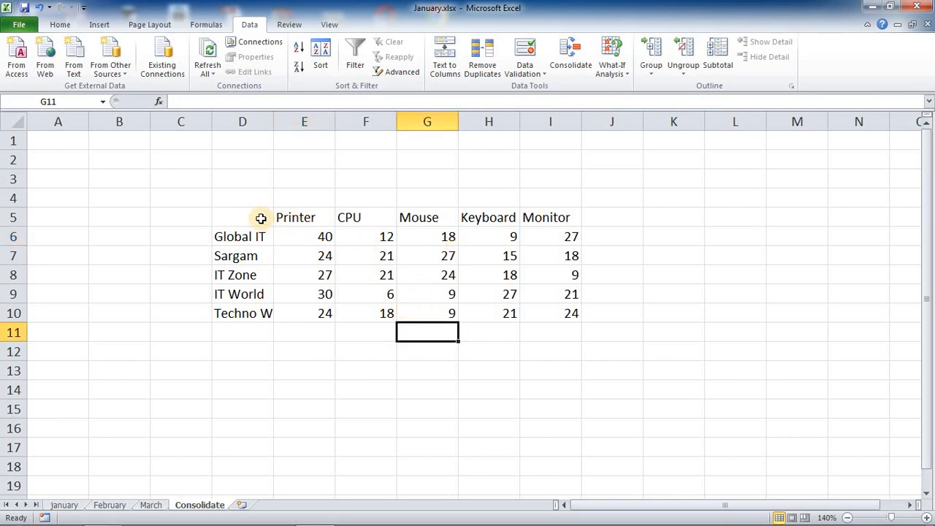
left_click_drag(261, 217, 573, 339)
key("Delete")
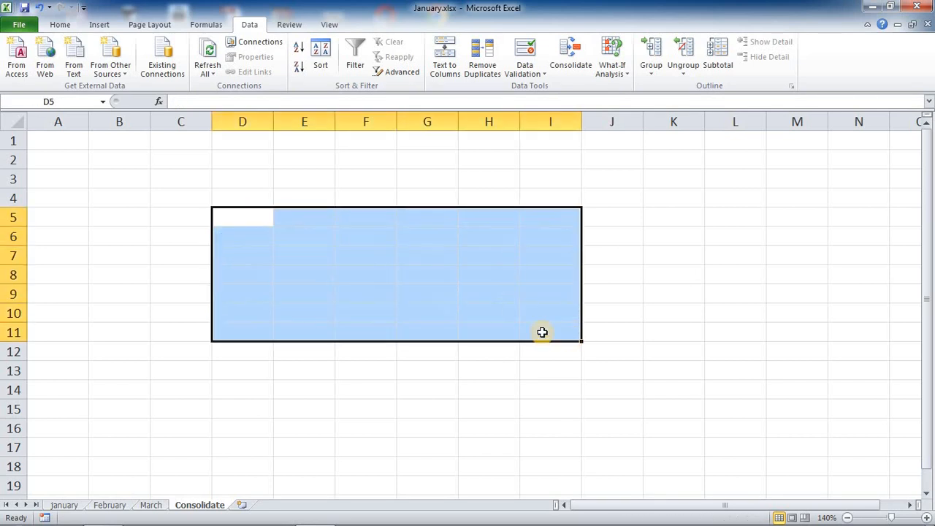
left_click(266, 219)
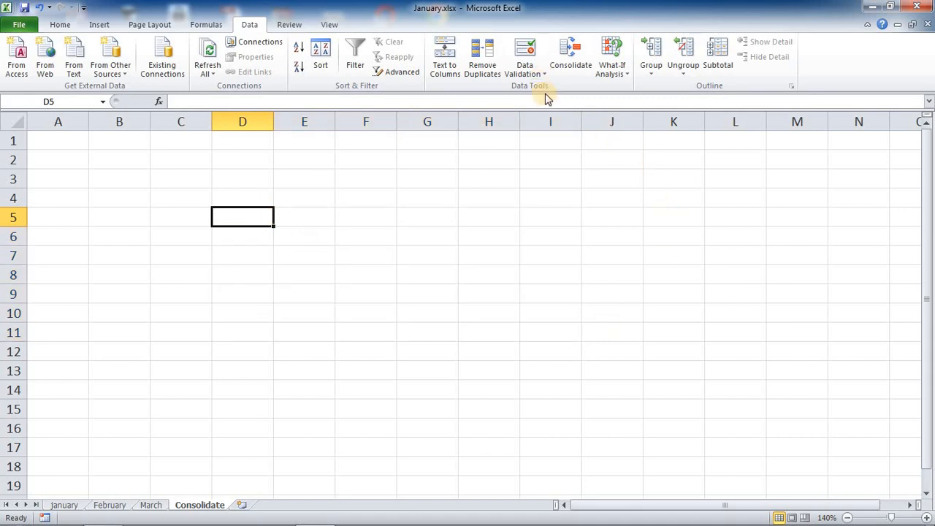
- Consolidate the three listed month ranges at D5 with Sum, keeping both label options and creating links to the source data
left_click(567, 49)
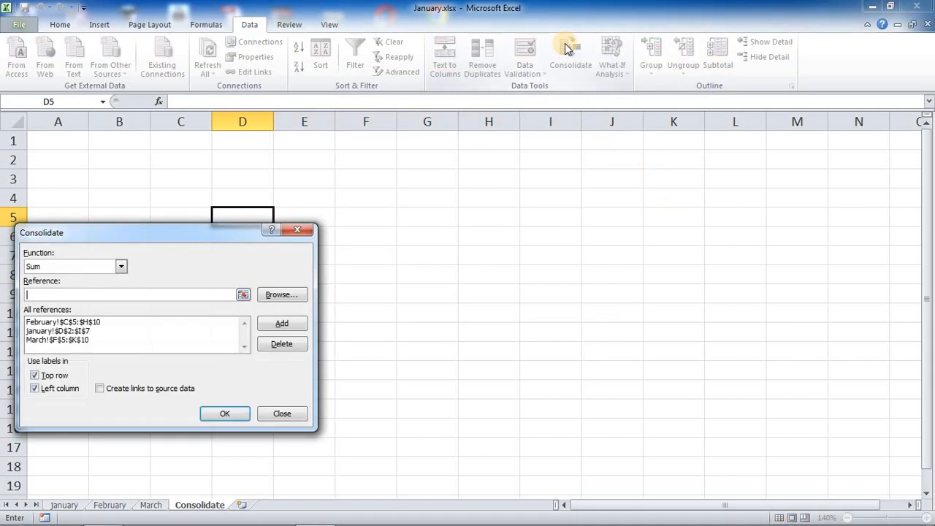
left_click_drag(236, 231, 735, 155)
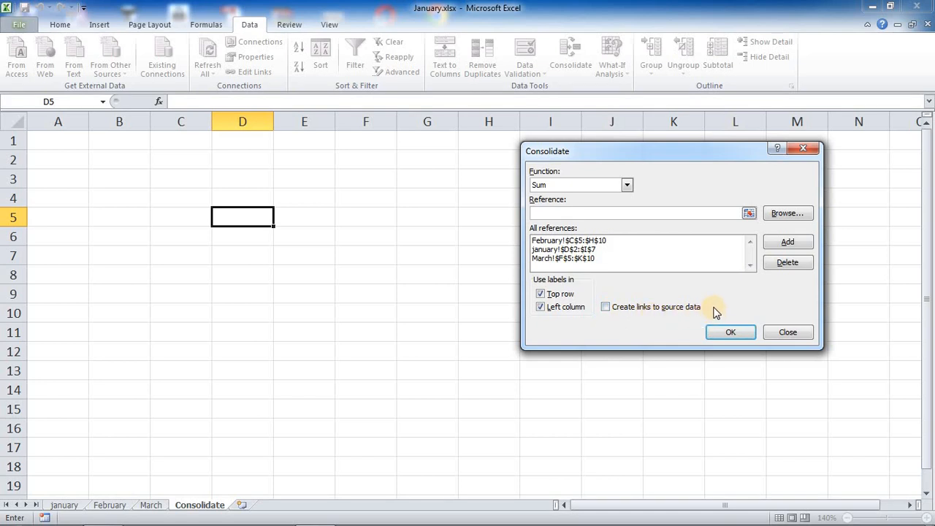
left_click(607, 309)
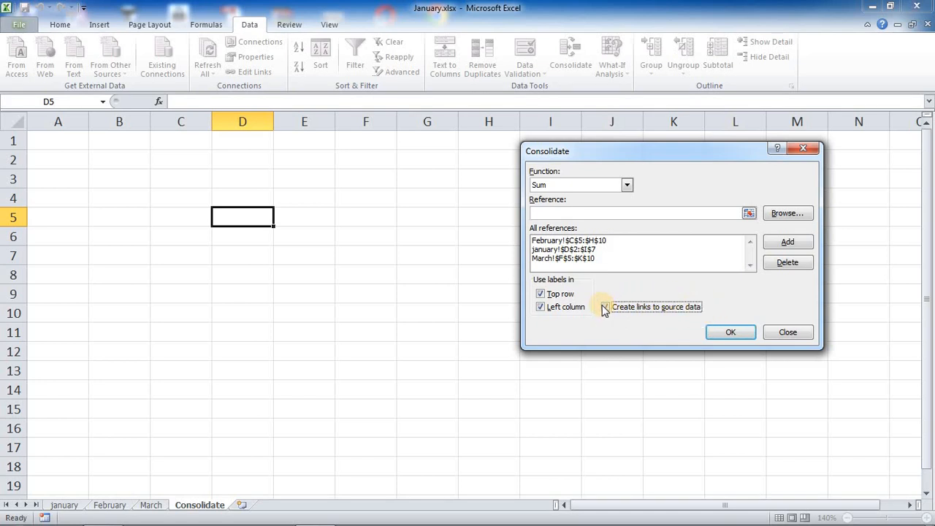
left_click(731, 333)
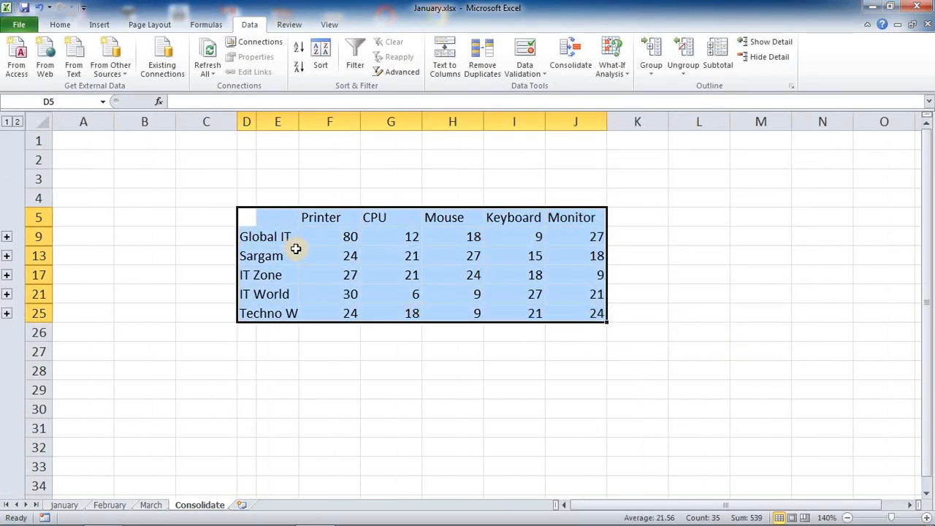
- Set Global IT's Printer value to 100 on the january sheet and compare its linked total on the Consolidate sheet
left_click(331, 237)
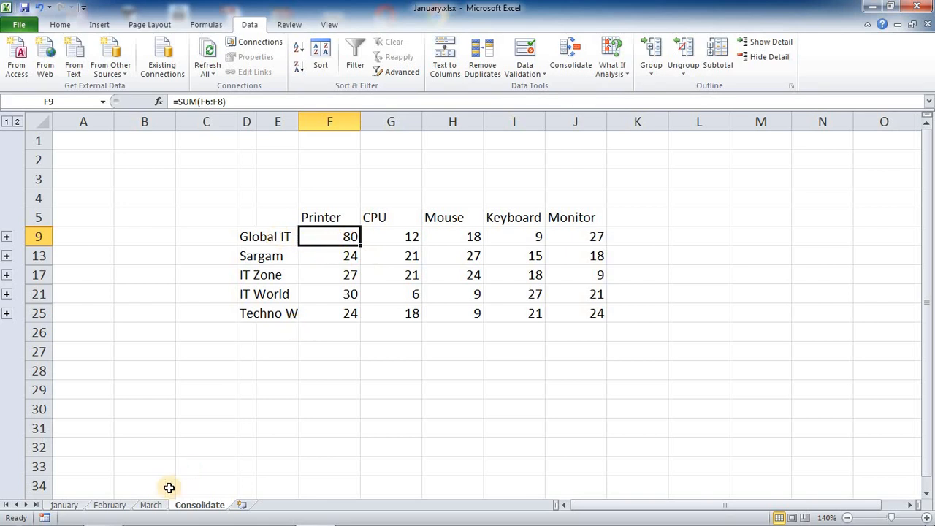
left_click(65, 505)
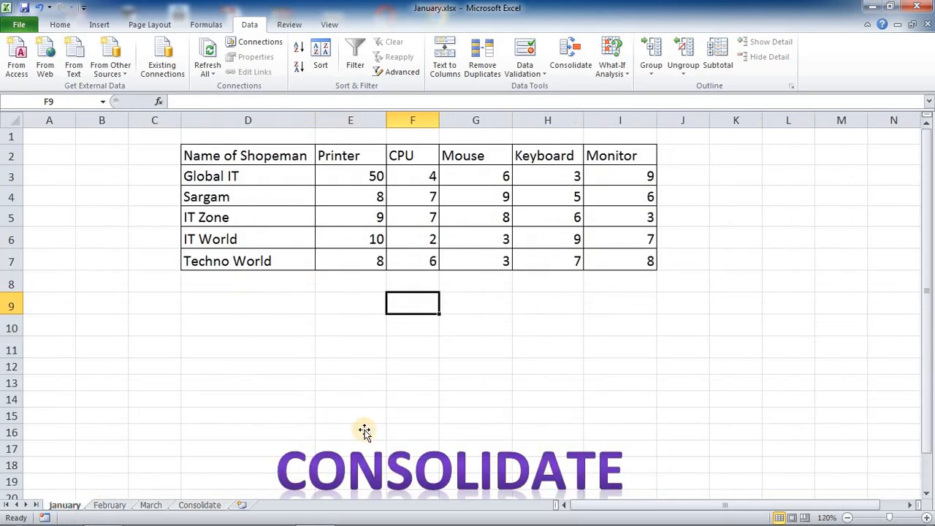
left_click(369, 175)
type("1")
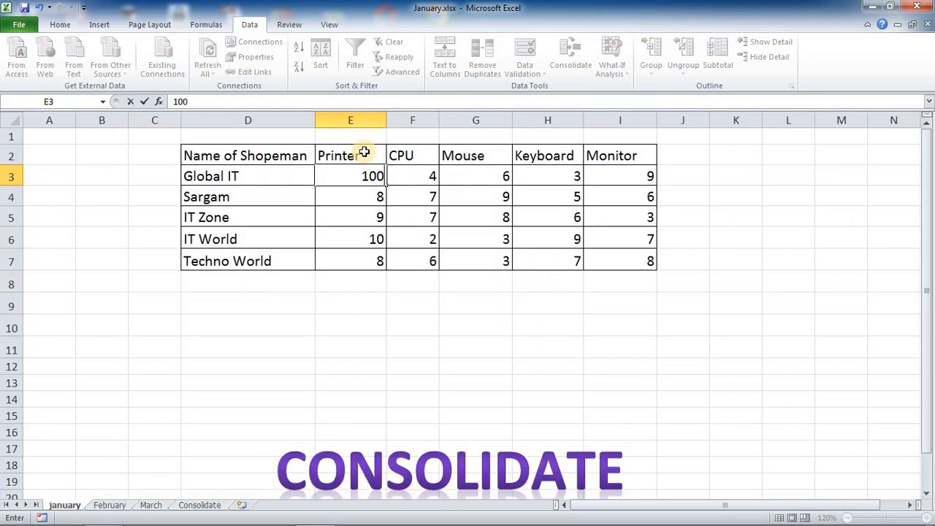
left_click(336, 319)
left_click(201, 504)
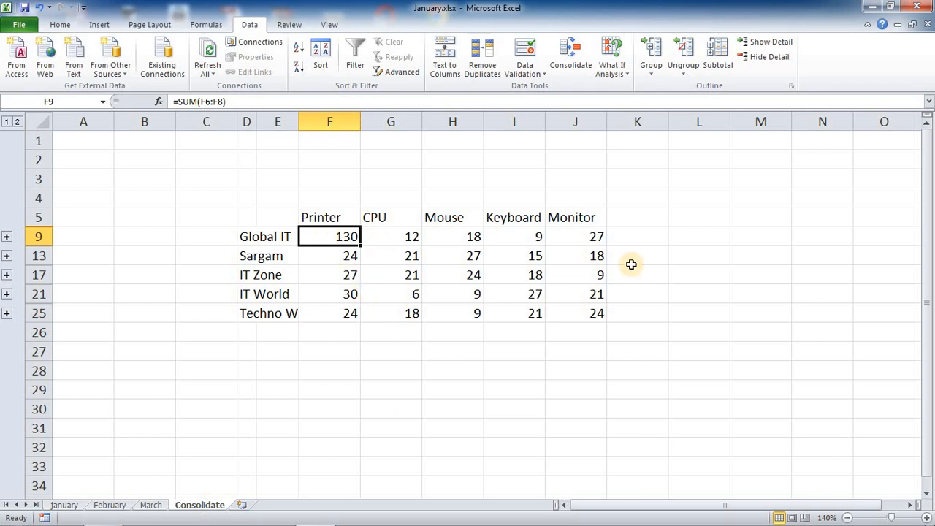
left_click(461, 333)
left_click(349, 236)
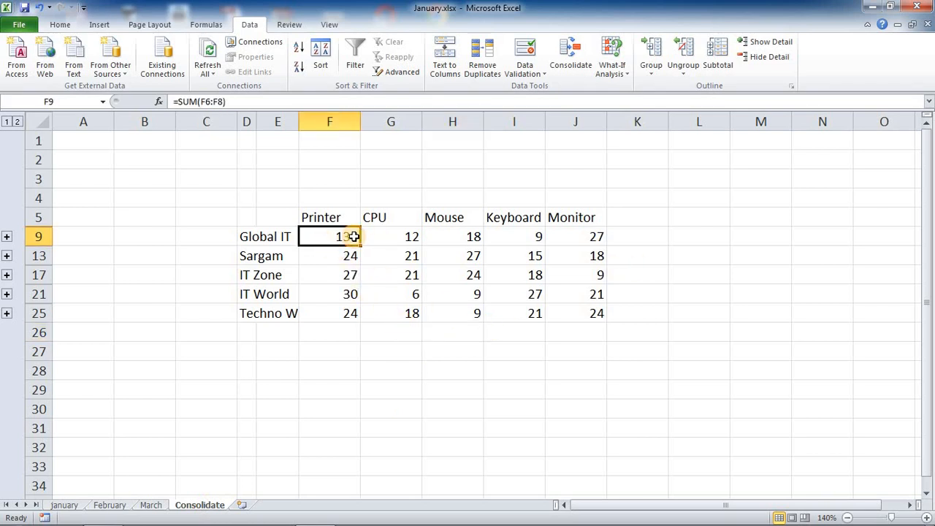
- Expand the Global IT, Sargam and IT Zone groups and examine their linked monthly rows and subtotal formulas
left_click_drag(278, 217, 562, 316)
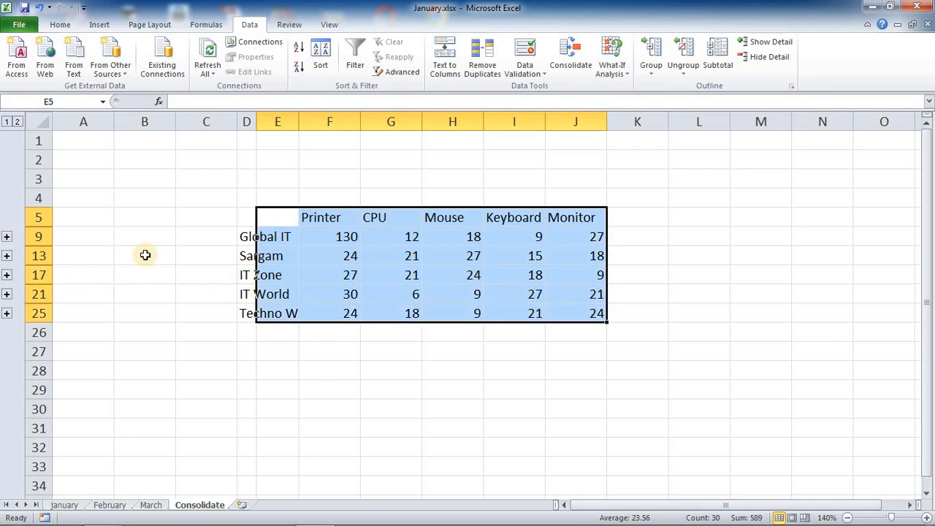
left_click(7, 237)
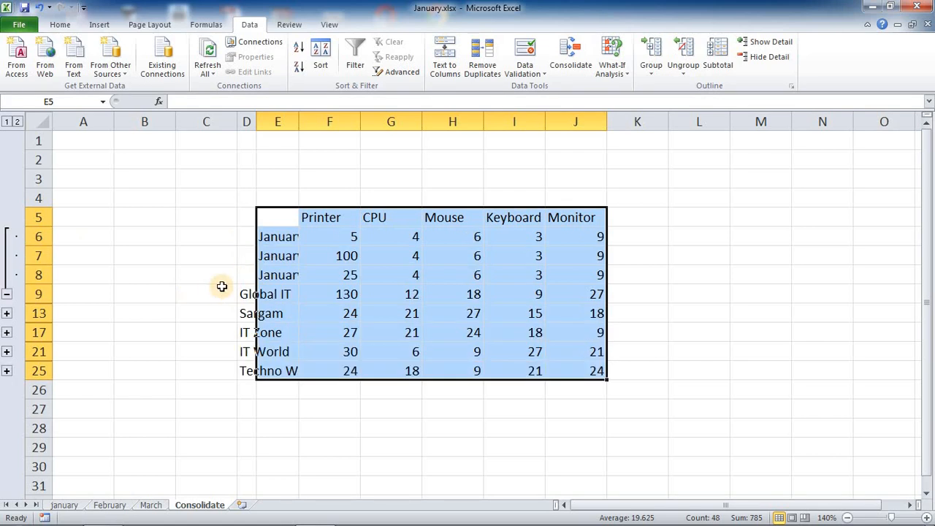
left_click(281, 275)
key("Right")
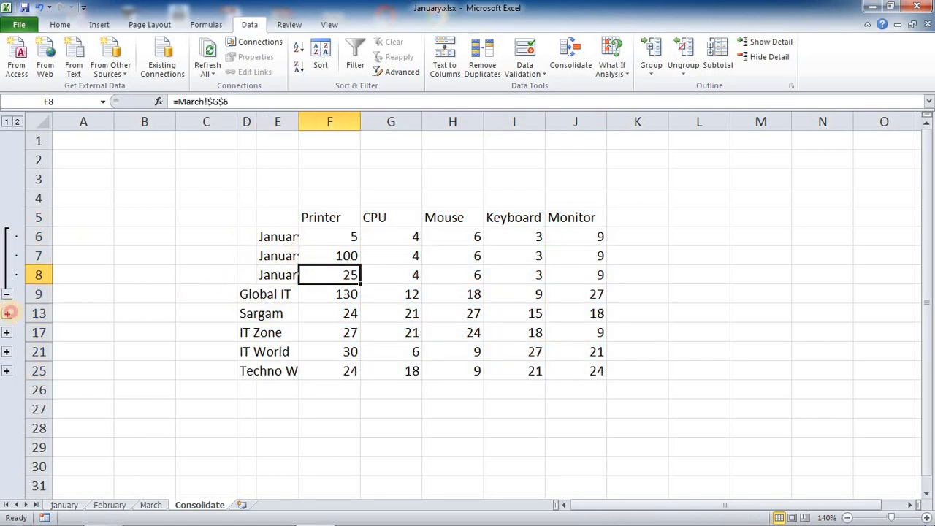
left_click(7, 313)
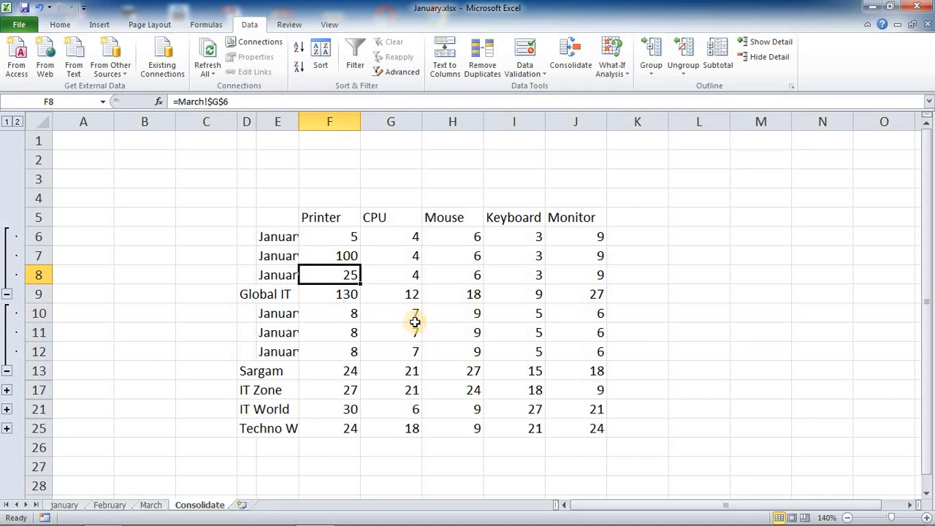
left_click(343, 369)
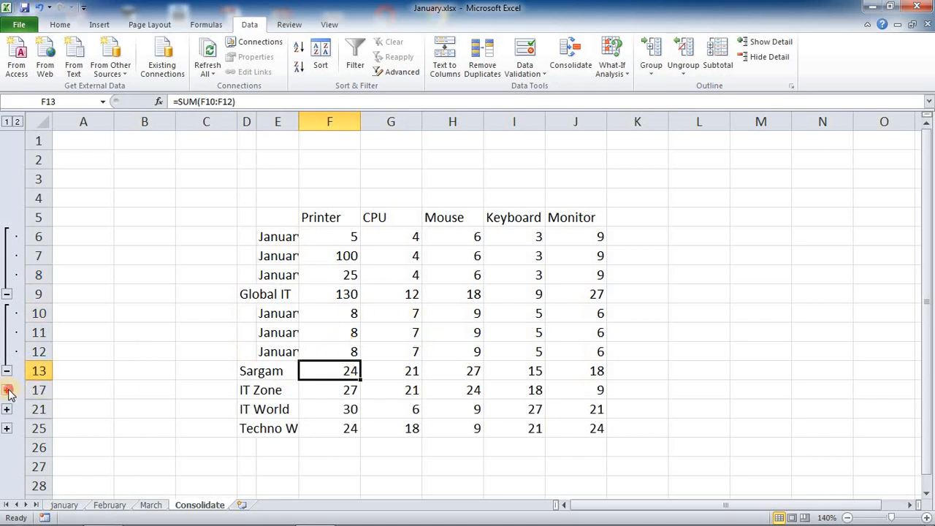
left_click(6, 390)
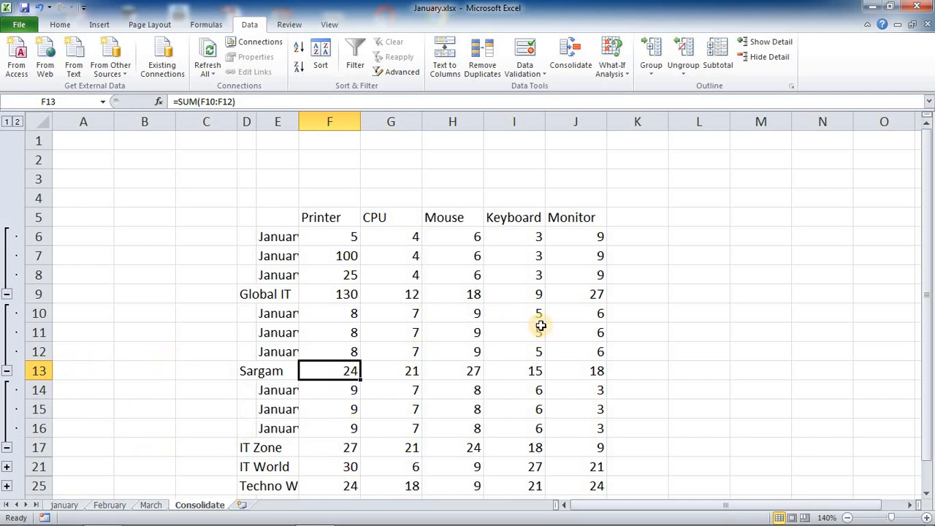
- Collapse the Sargam, Global IT and IT Zone detail rows again
left_click(7, 372)
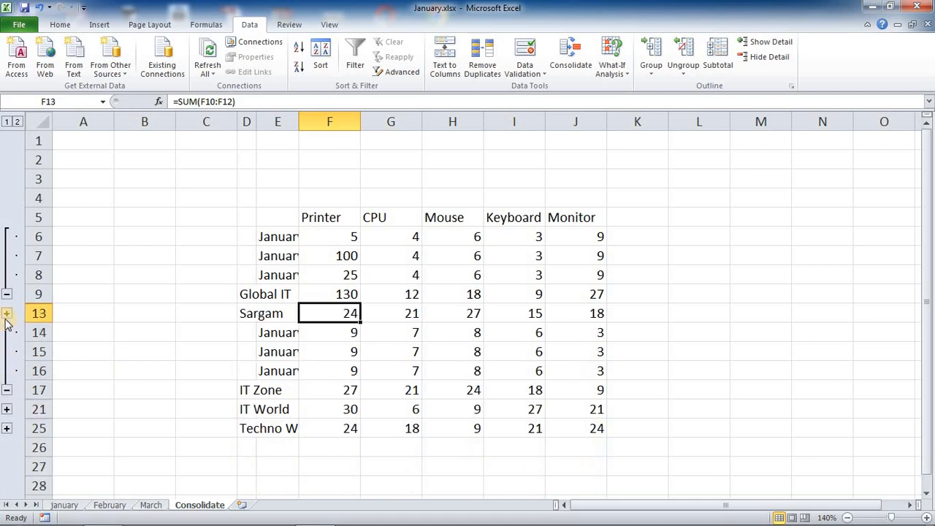
left_click(6, 294)
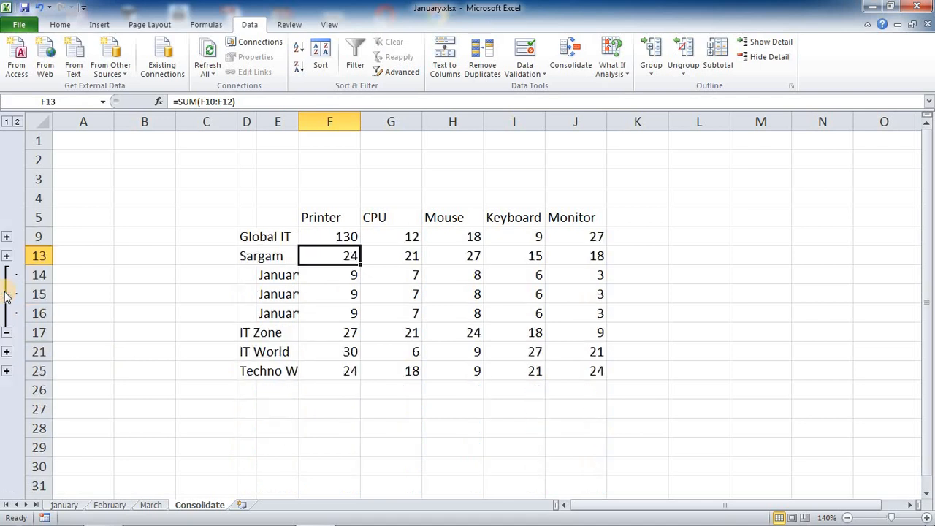
left_click(7, 334)
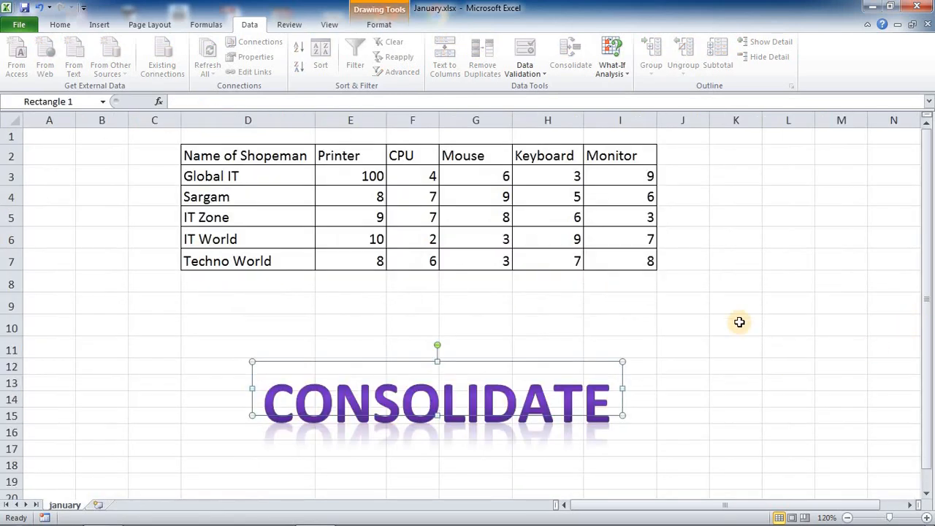
- Deselect the CONSOLIDATE title on the january sheet and close the January workbook
left_click(736, 325)
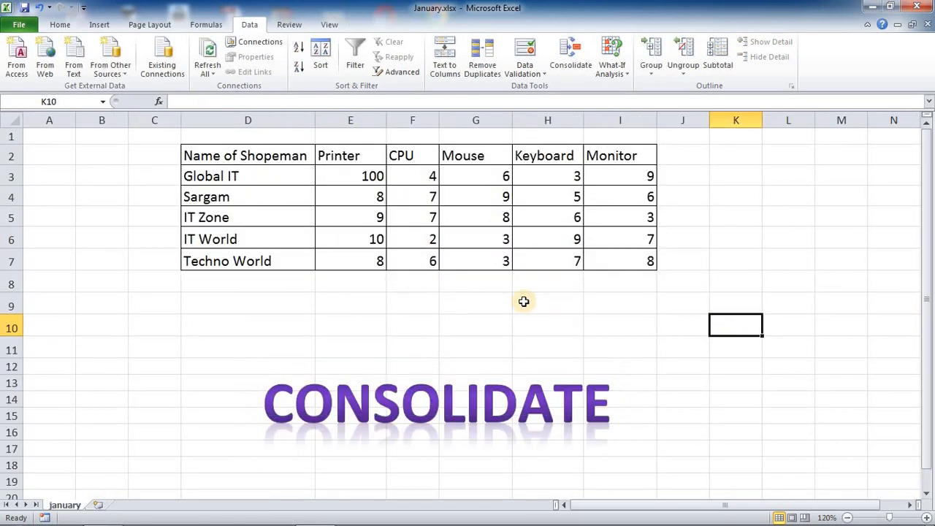
left_click(924, 7)
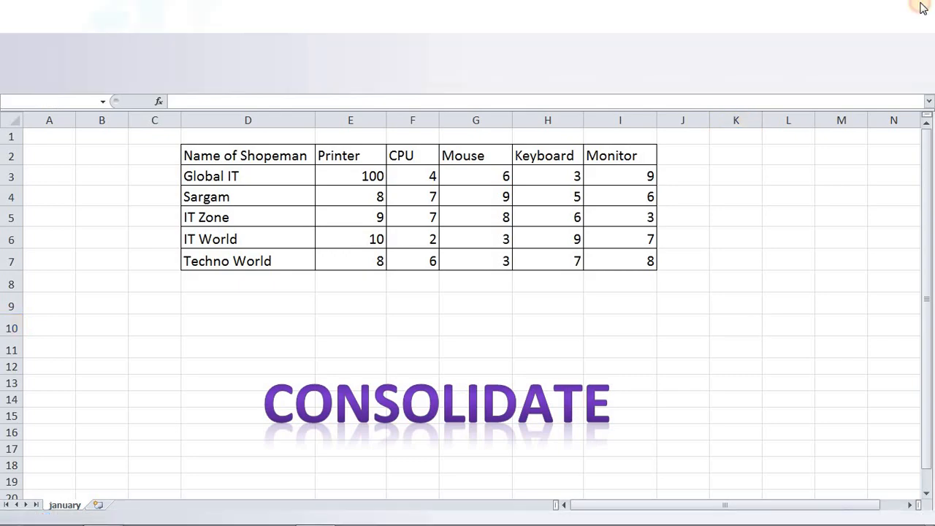
- Paste three copies of January.xlsx into the "new one" folder
left_click_drag(432, 77, 338, 73)
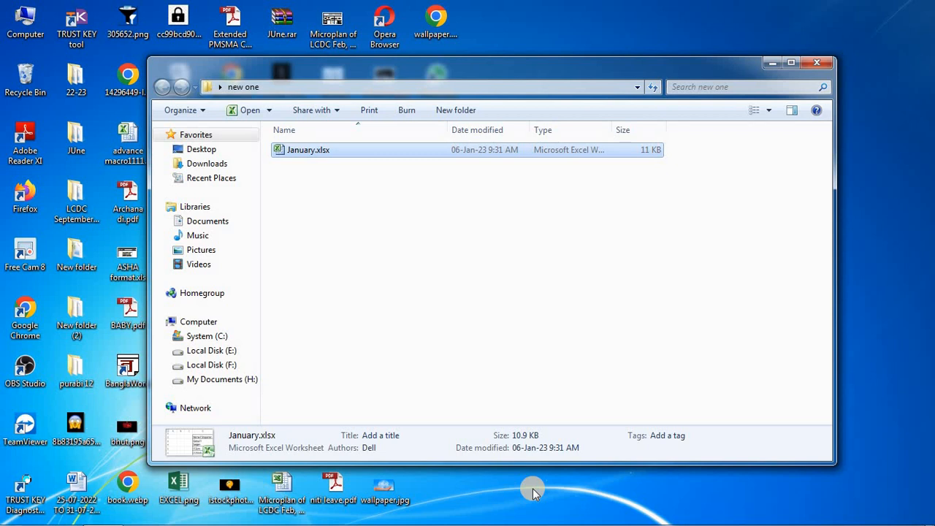
key("ctrl+v")
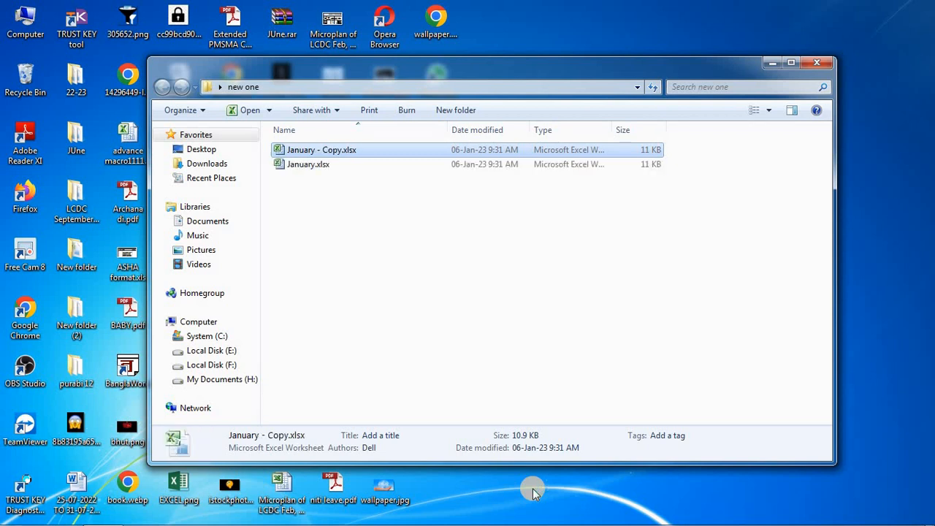
key("ctrl+v")
key("ctrl+v")
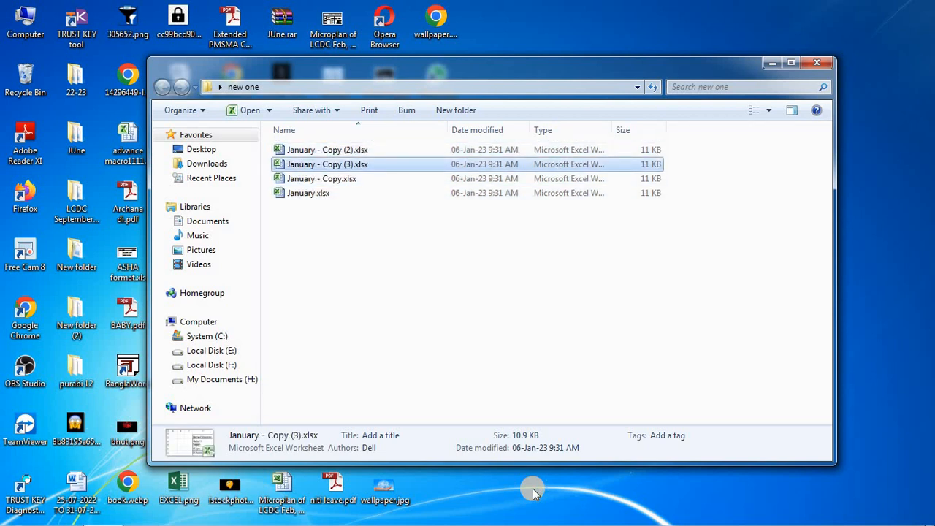
- Check the table in January - Copy.xlsx, close it and rename the file february.xlsx
double_click(312, 180)
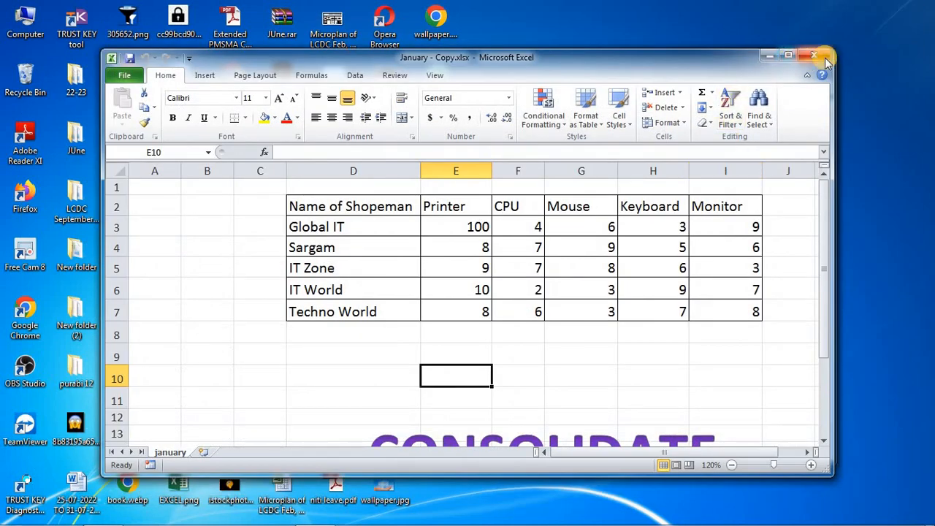
left_click(823, 58)
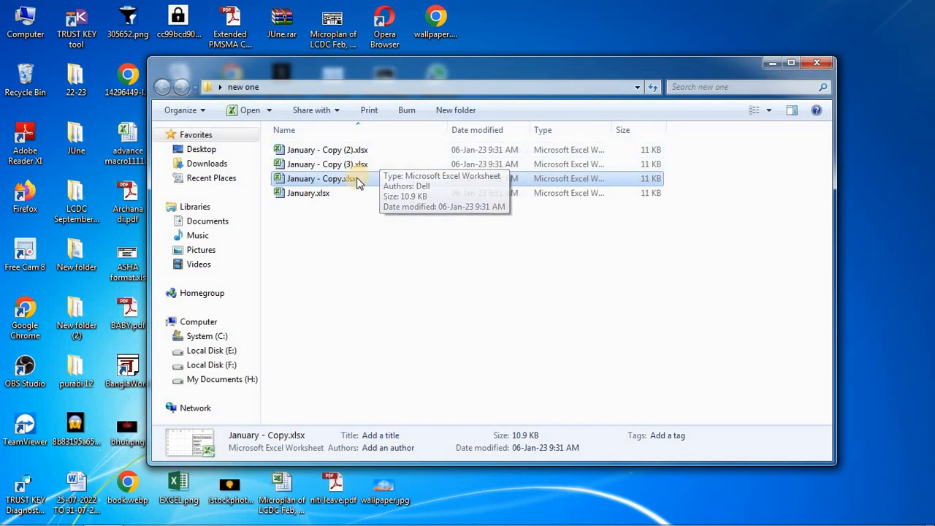
right_click(357, 182)
left_click(427, 494)
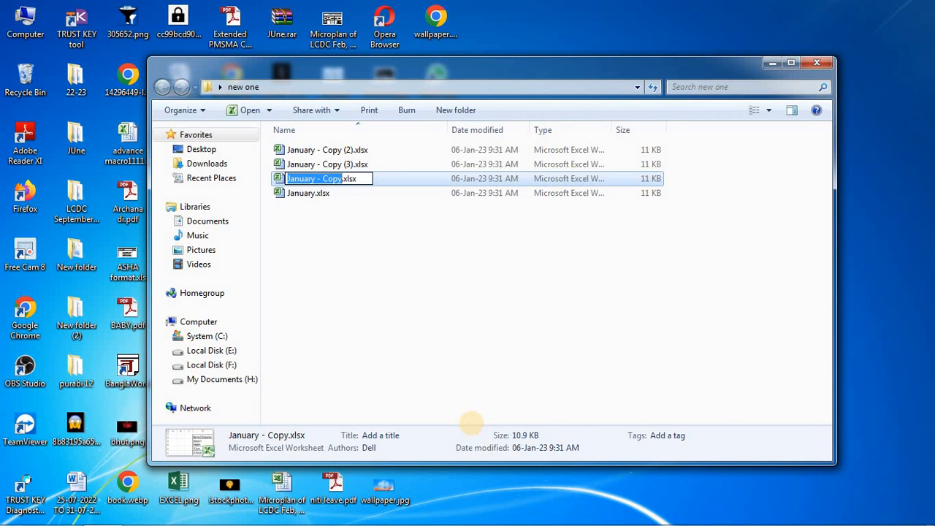
type("fe")
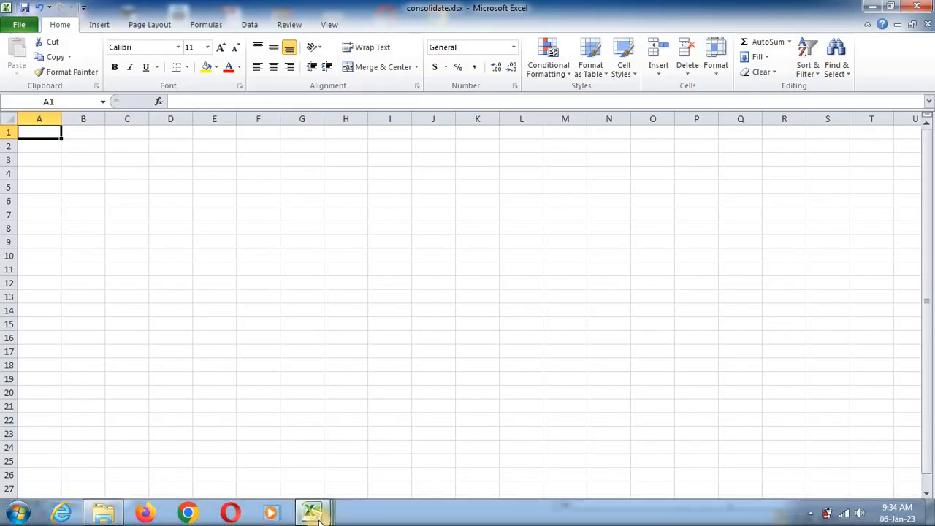
- Look through the January, february and march workbooks and the files in the "new one" folder, and return to consolidate.xlsx
mouse_move(311, 512)
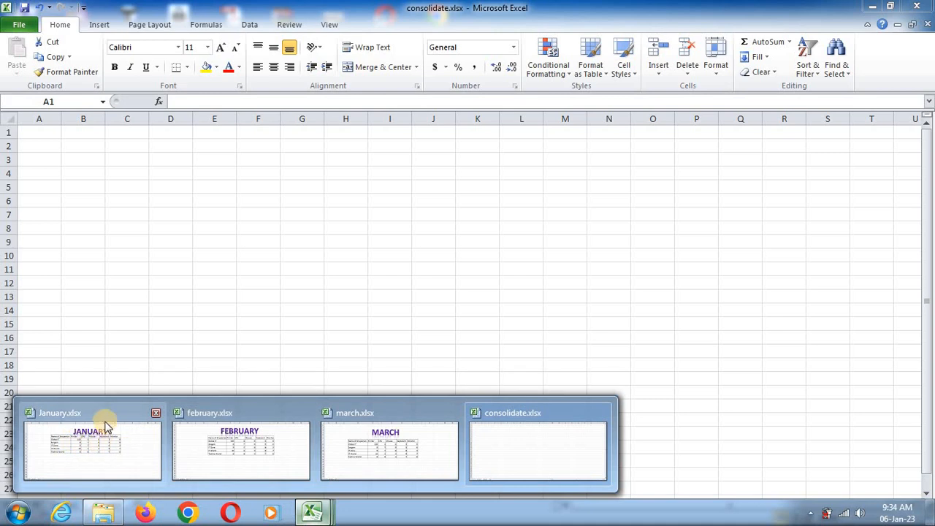
left_click(57, 453)
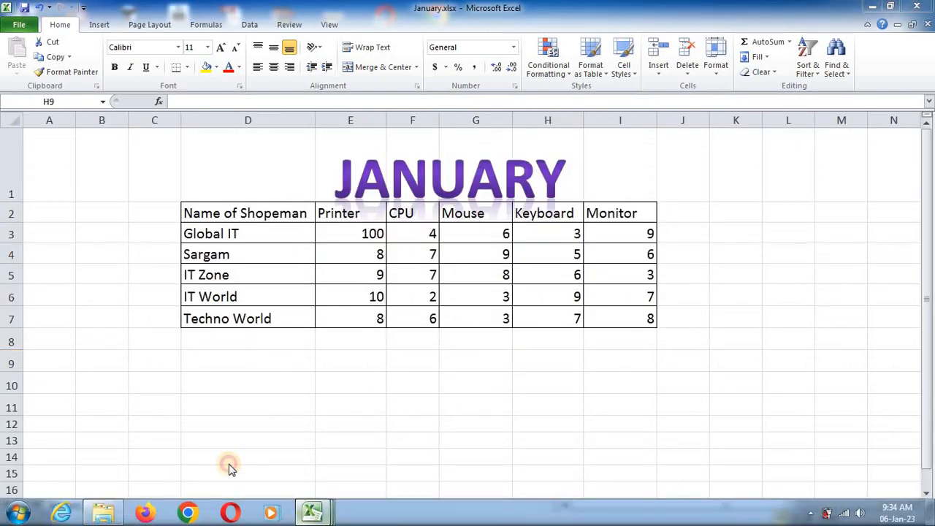
mouse_move(311, 512)
left_click(209, 385)
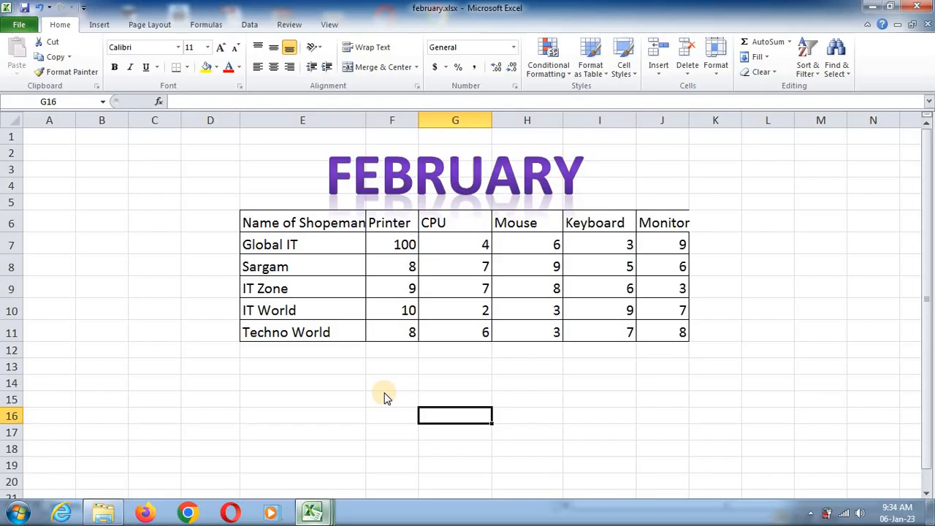
left_click(385, 395)
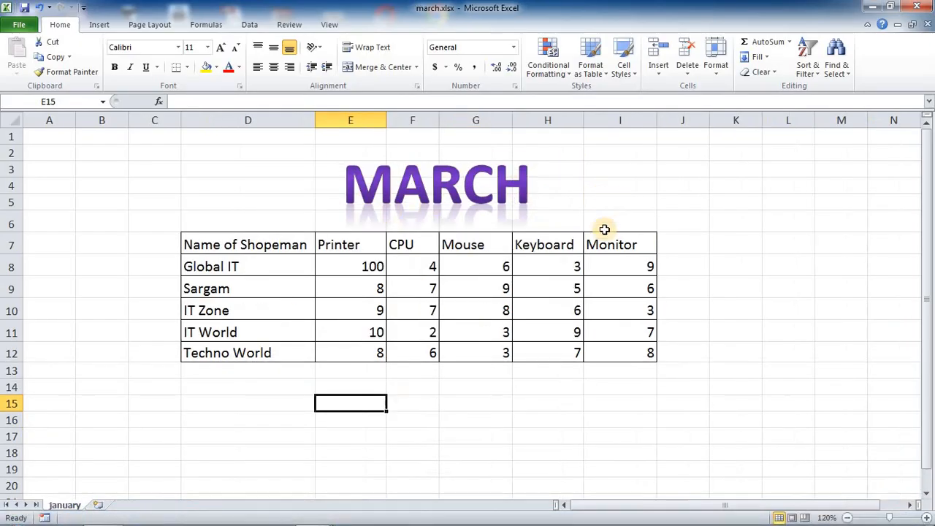
mouse_move(310, 515)
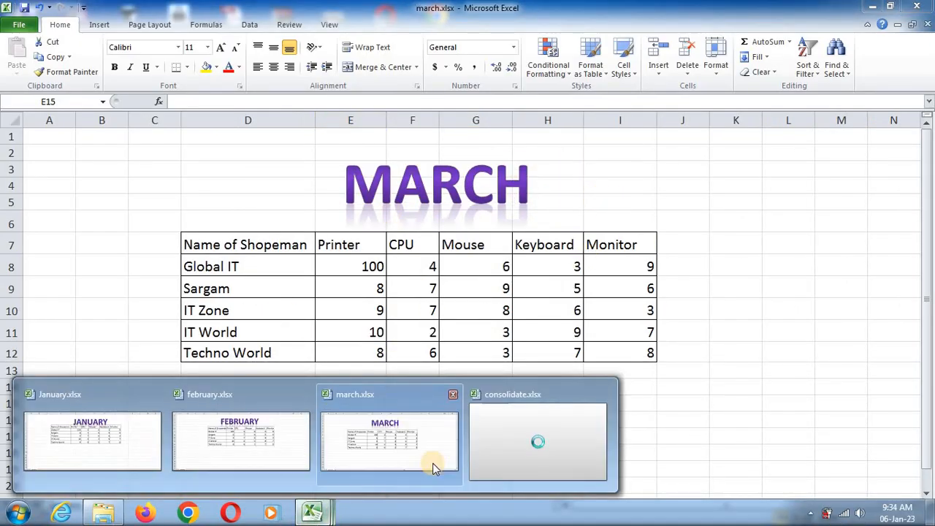
left_click(497, 453)
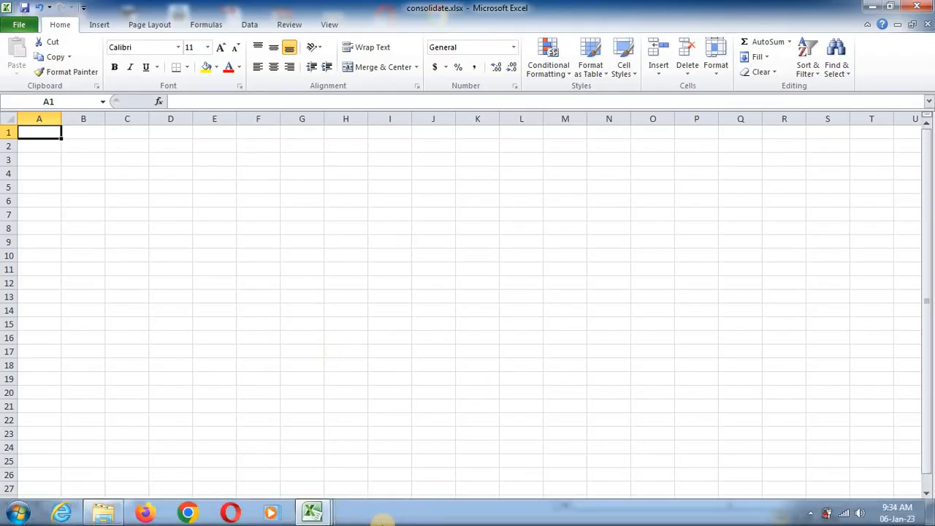
left_click(108, 514)
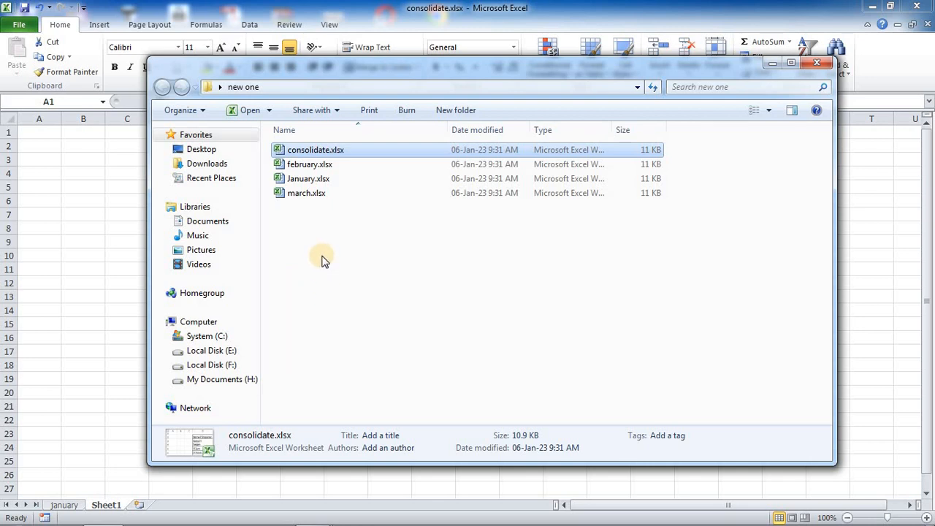
left_click(119, 228)
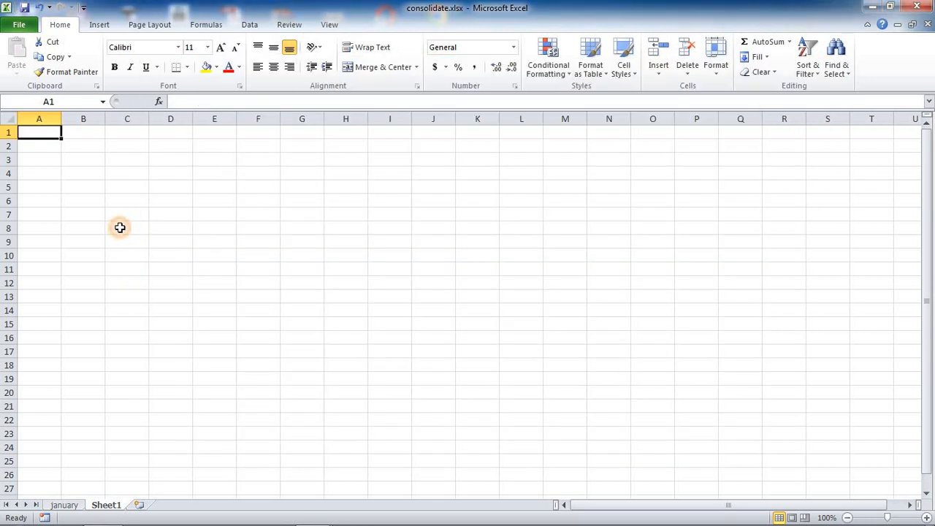
- Select cell F7 on Sheet1 of consolidate.xlsx as the destination and start the Consolidate command
left_click(326, 514)
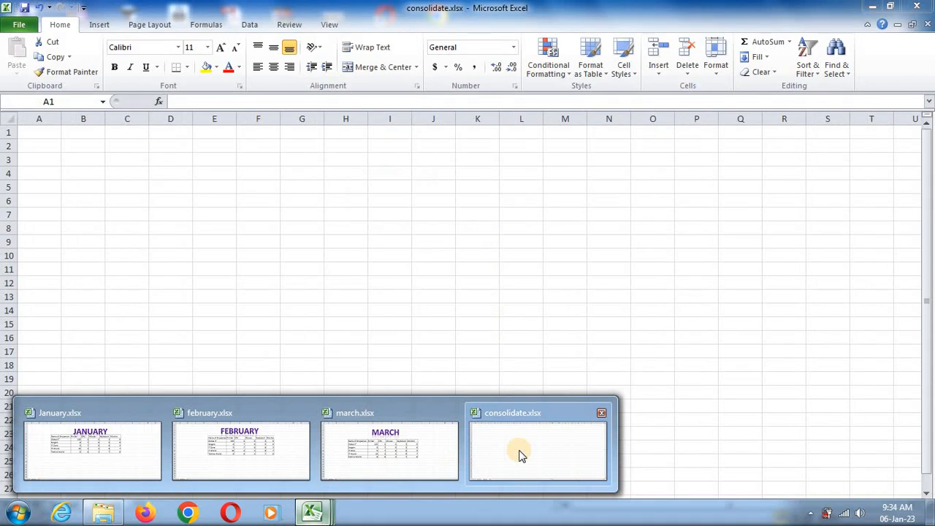
left_click(520, 454)
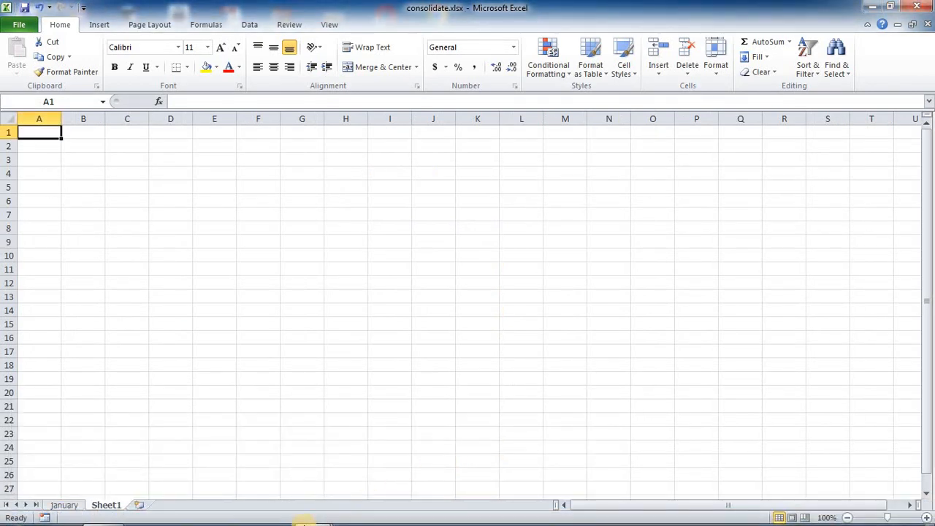
left_click(231, 217)
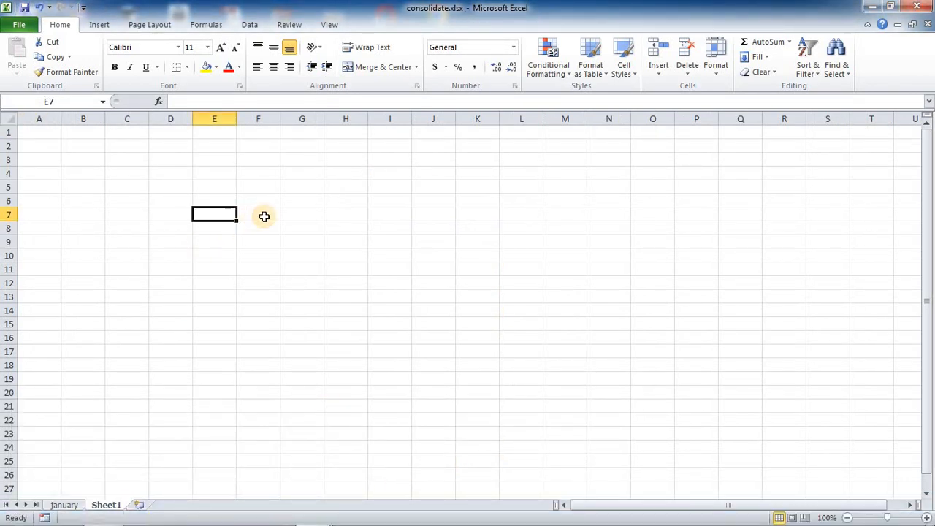
left_click(264, 215)
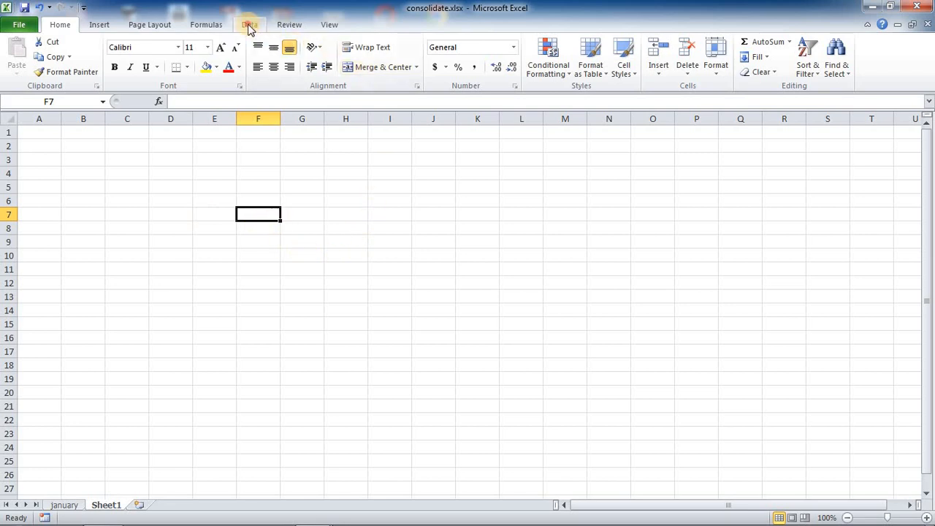
left_click(249, 25)
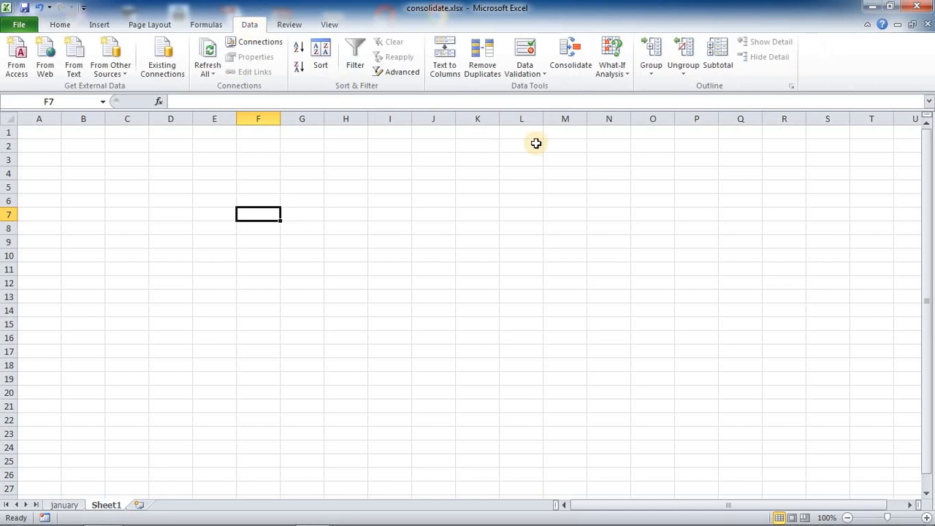
left_click(573, 57)
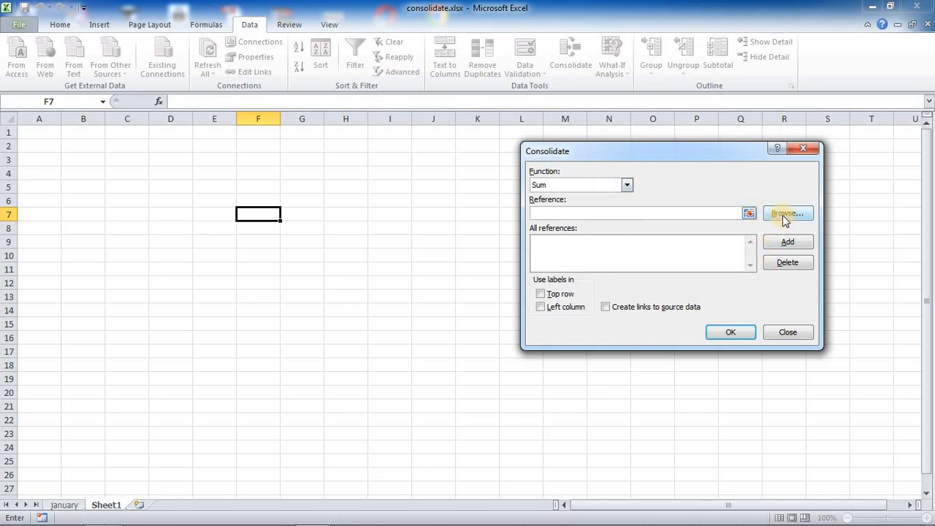
- Add the sales table D2:I7 from January.xlsx, including its headers and shop names, as a consolidation reference
left_click(749, 214)
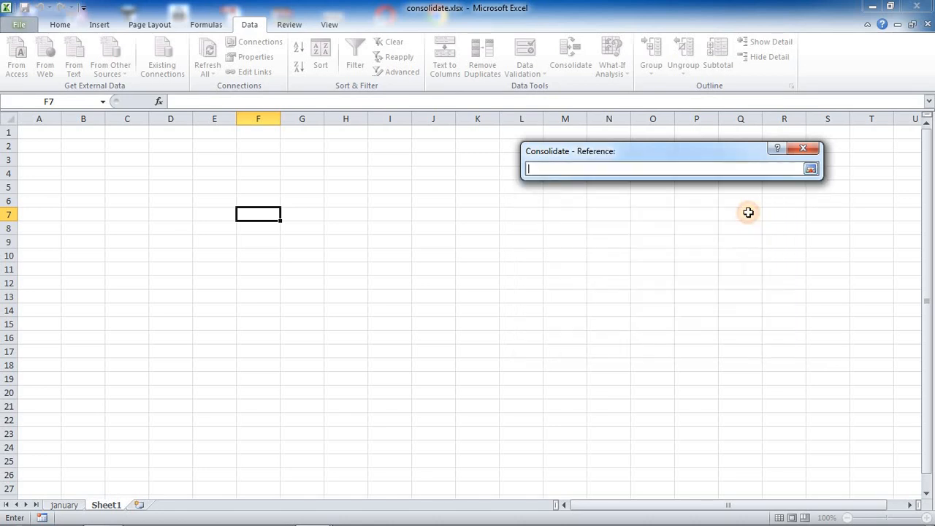
mouse_move(252, 515)
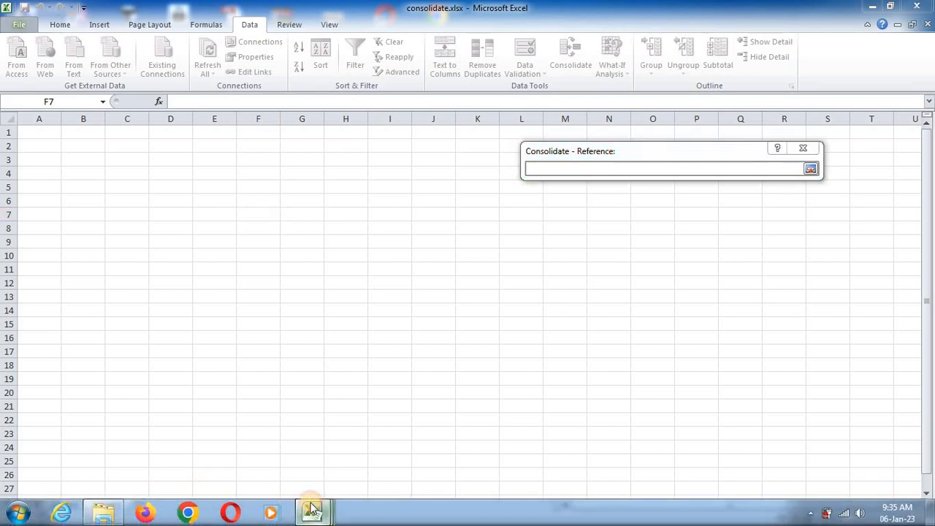
mouse_move(313, 510)
left_click(141, 452)
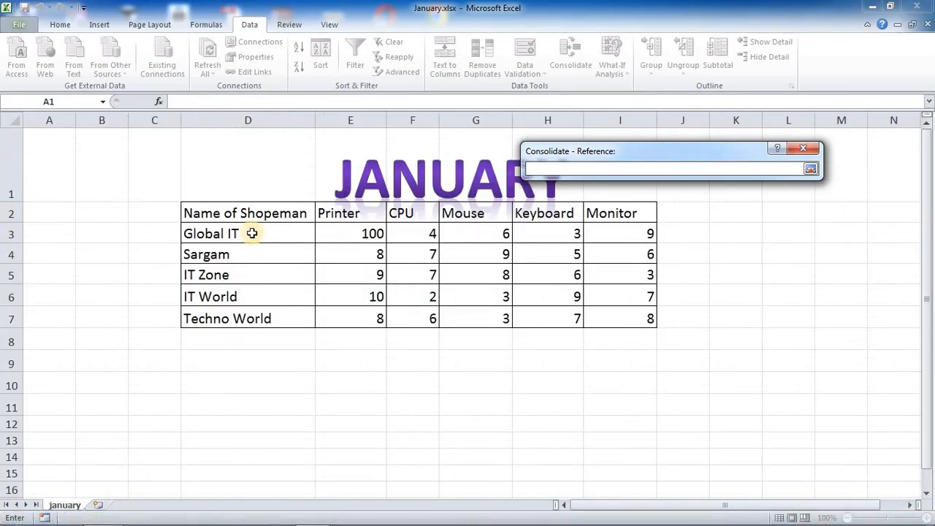
left_click_drag(235, 212, 648, 315)
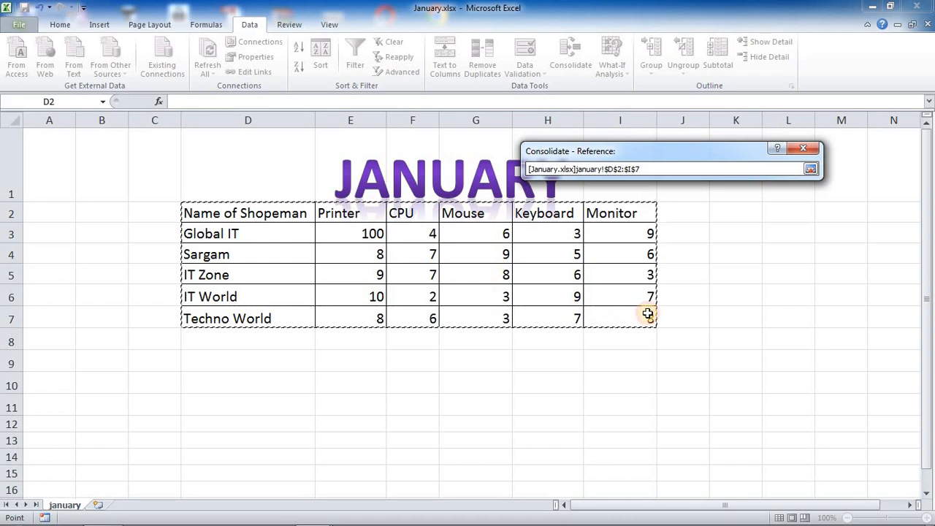
left_click(814, 169)
left_click(773, 244)
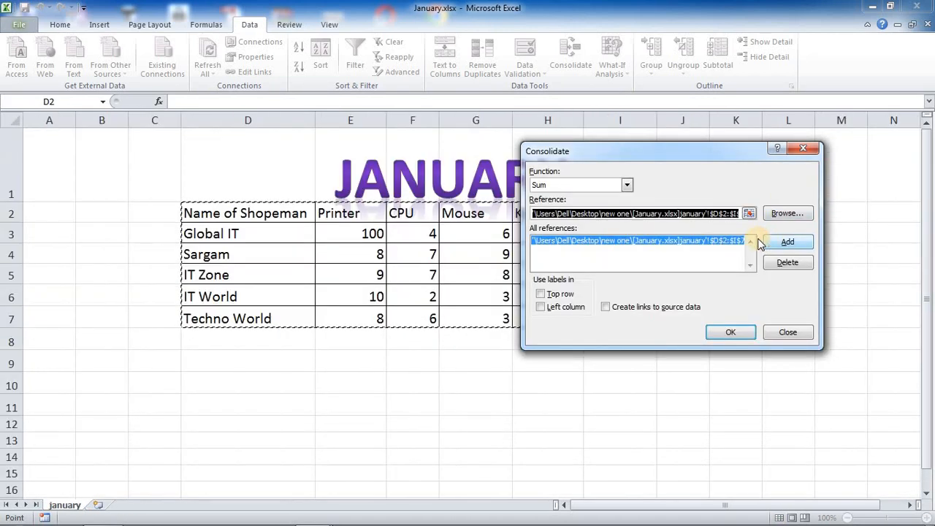
- Add the sales table E6:J11 from february.xlsx to the consolidation references
left_click(303, 517)
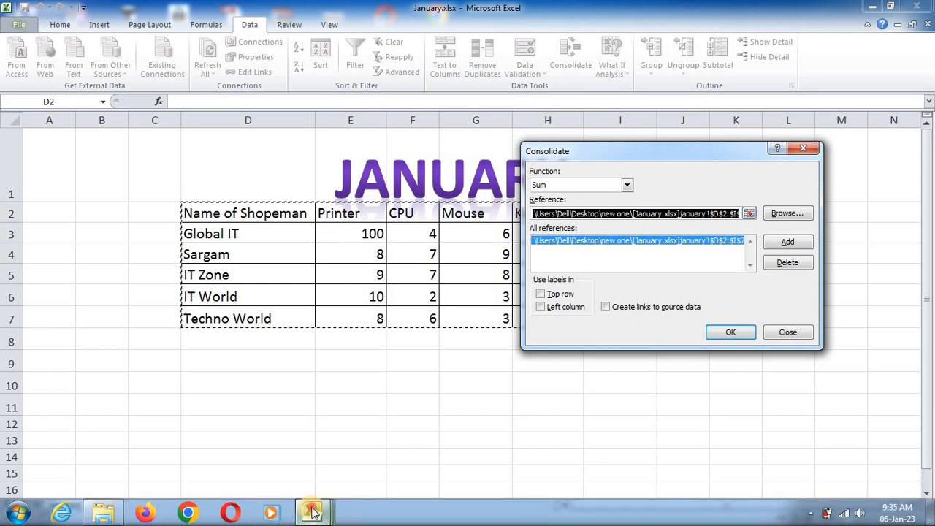
mouse_move(283, 473)
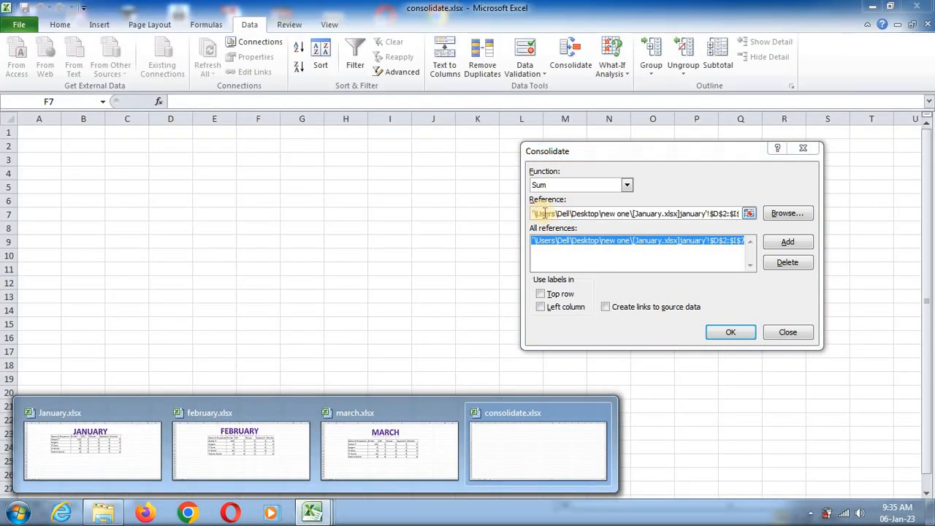
left_click(249, 464)
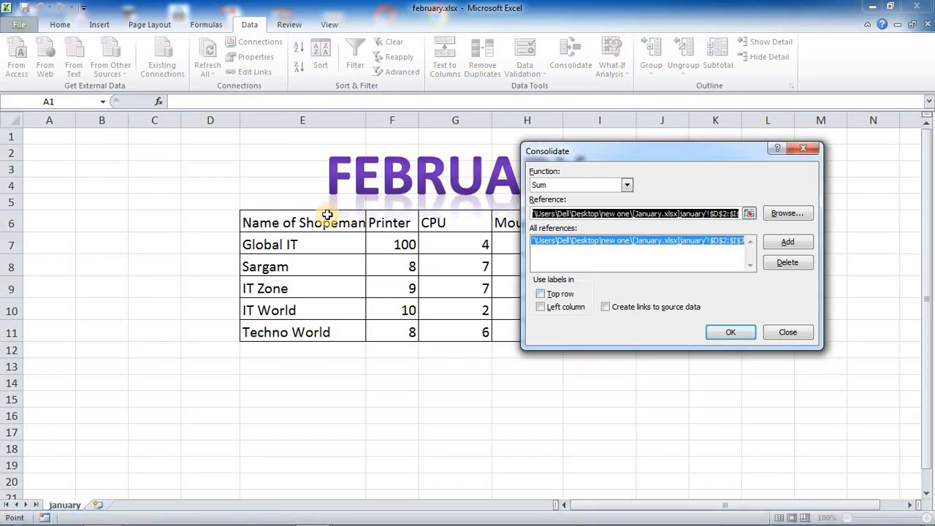
left_click_drag(318, 222, 663, 328)
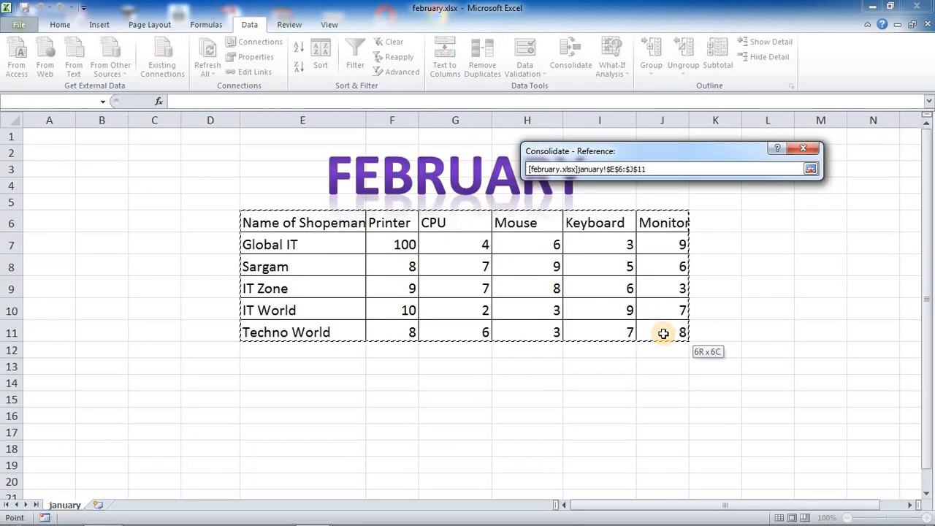
left_click(794, 242)
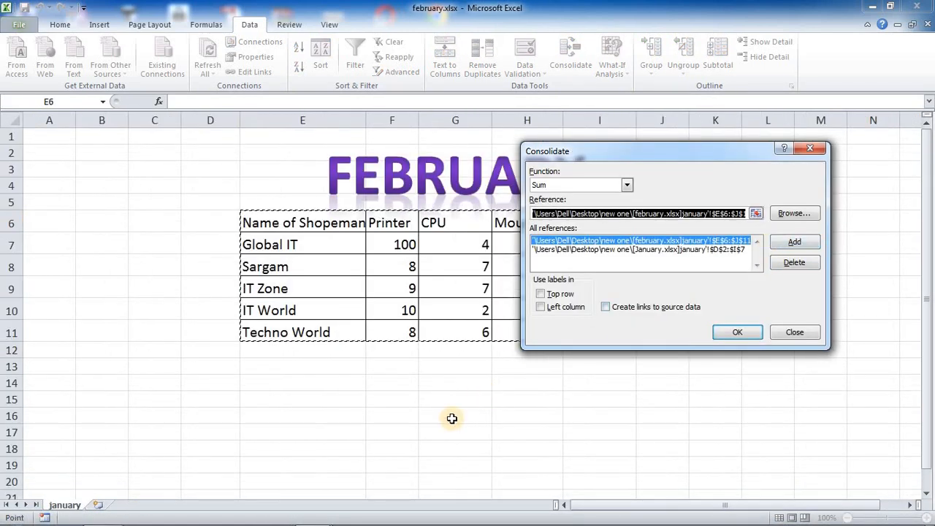
- Add the sales table D7:I12 from march.xlsx to the consolidation references
mouse_move(316, 518)
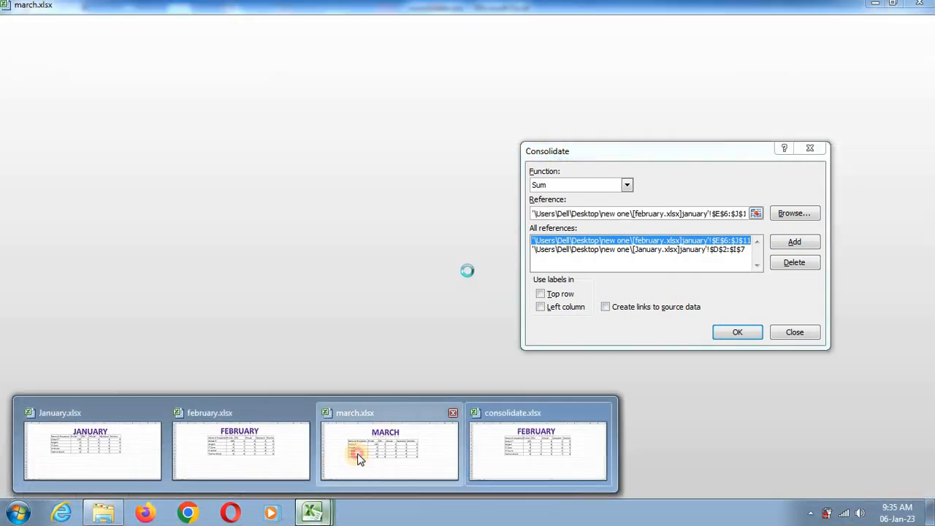
left_click(362, 438)
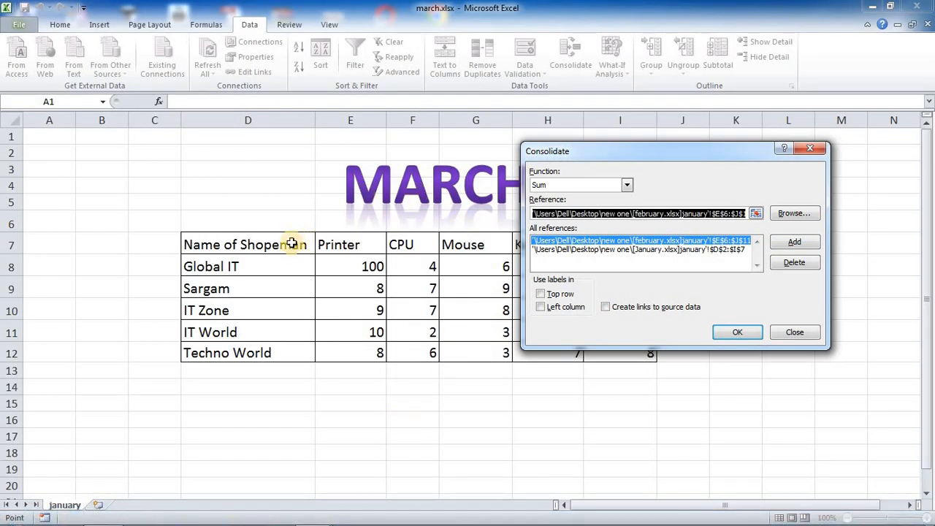
left_click_drag(291, 243, 633, 350)
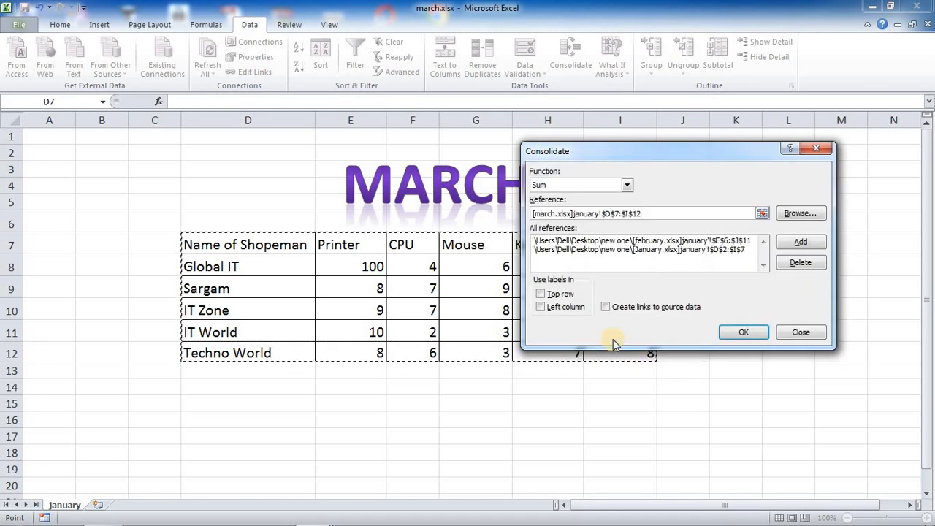
left_click(802, 244)
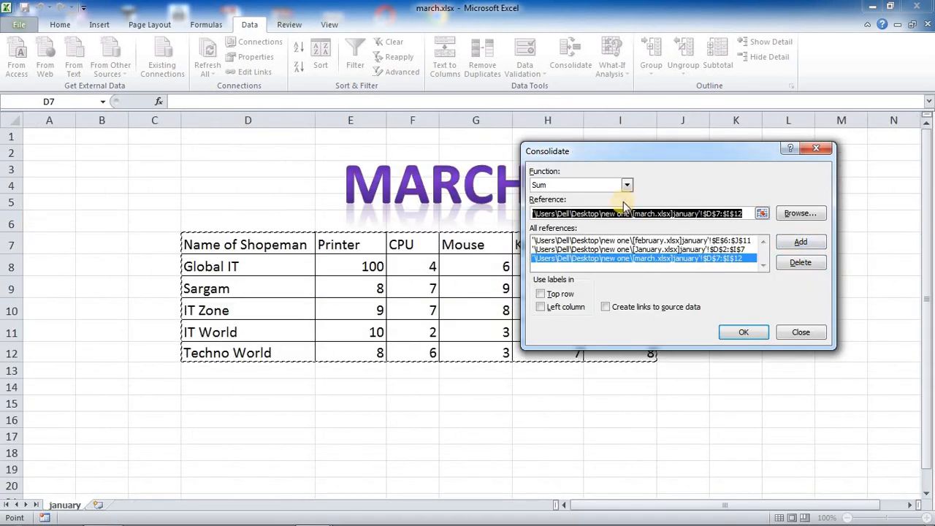
- Consolidate the three references by sum with top row and left column labels and links to the source data
left_click(542, 294)
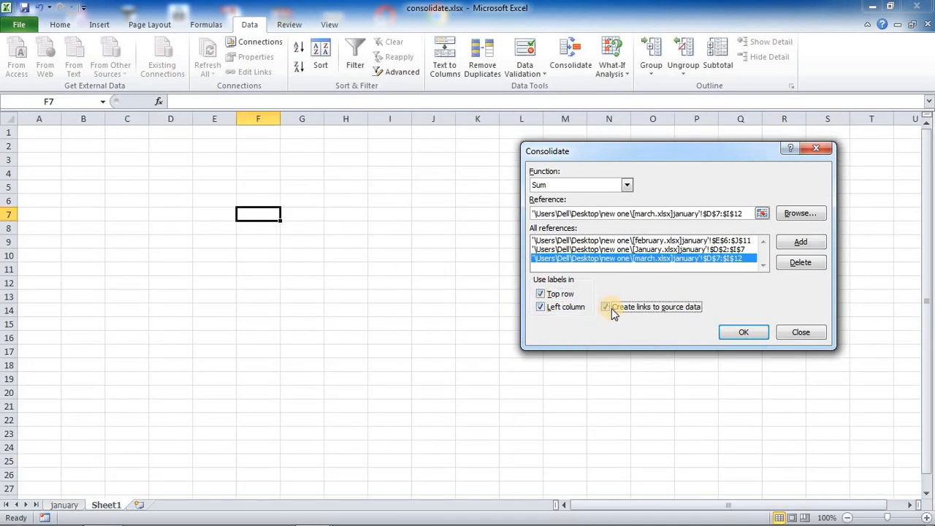
left_click(743, 333)
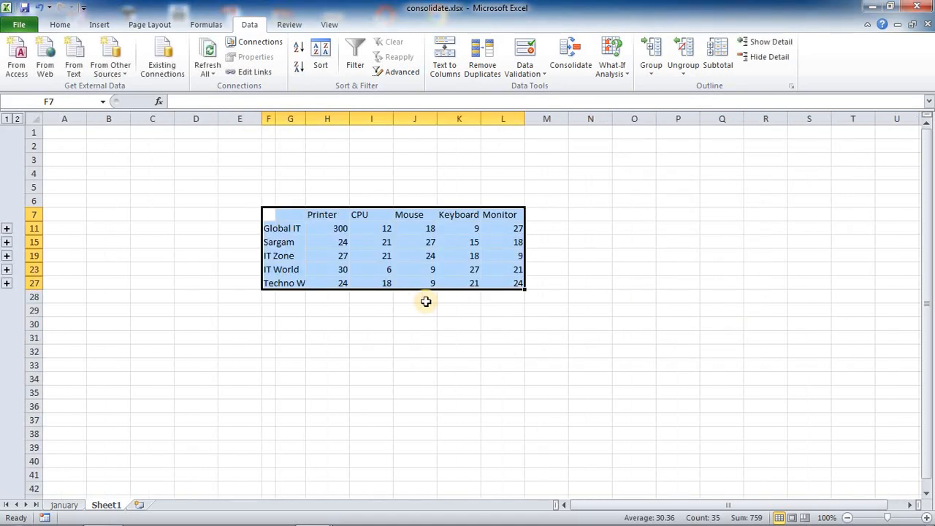
left_click(401, 326)
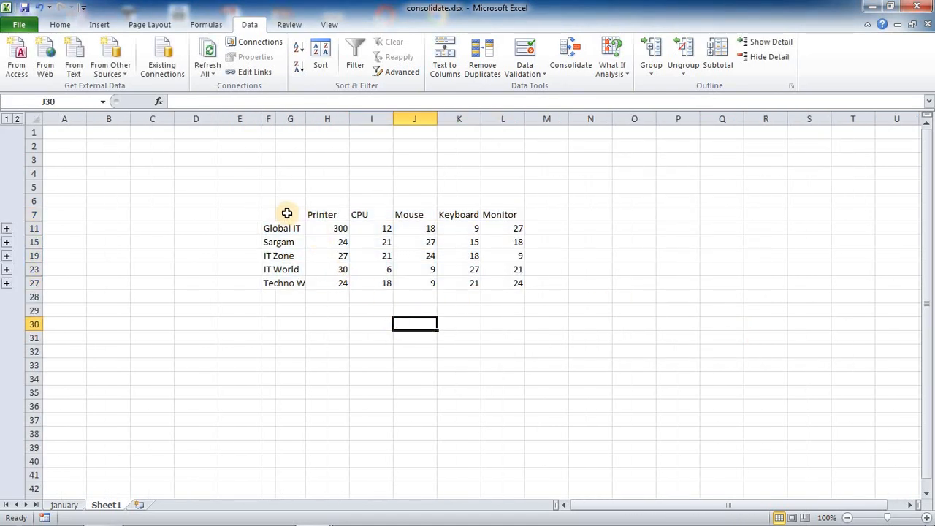
- Widen column G of the consolidated table so the full shop names fit
left_click_drag(286, 214, 500, 283)
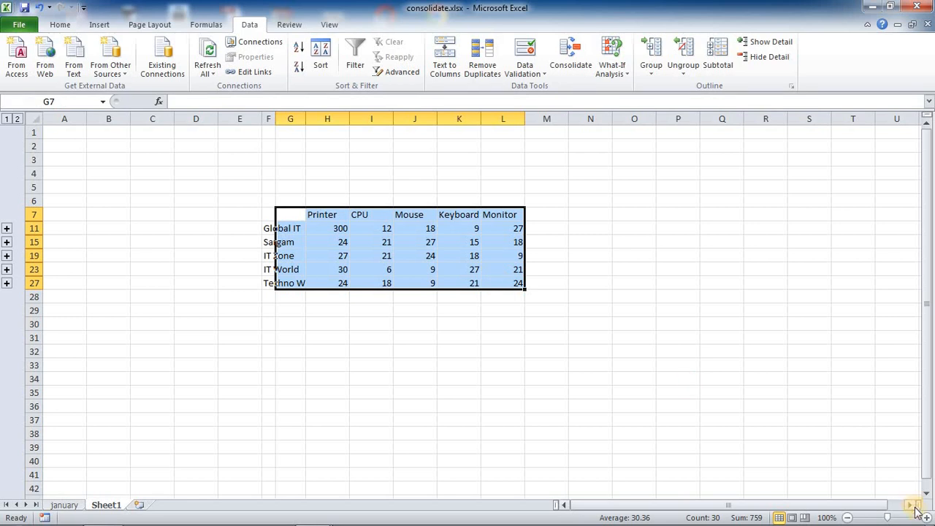
left_click(927, 518)
left_click(927, 518)
left_click(927, 518)
left_click(927, 519)
left_click(927, 518)
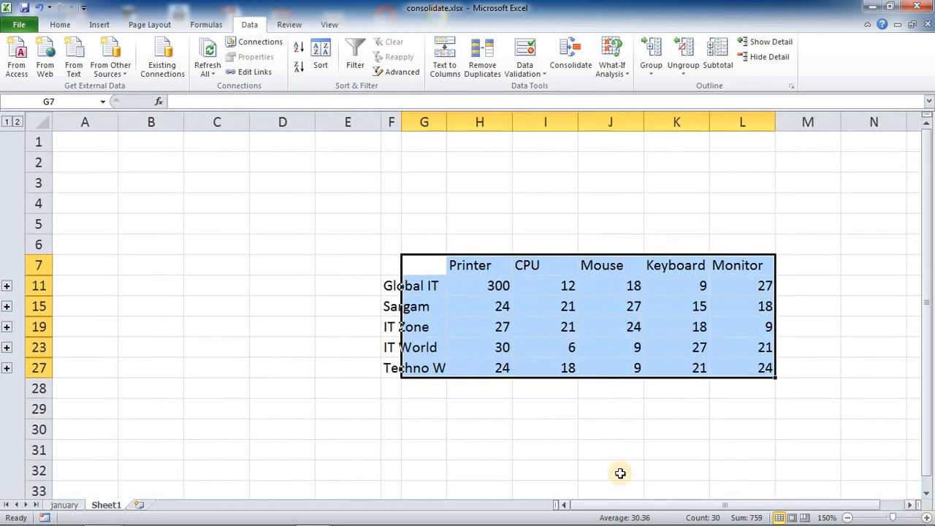
left_click(487, 429)
left_click_drag(447, 123, 472, 123)
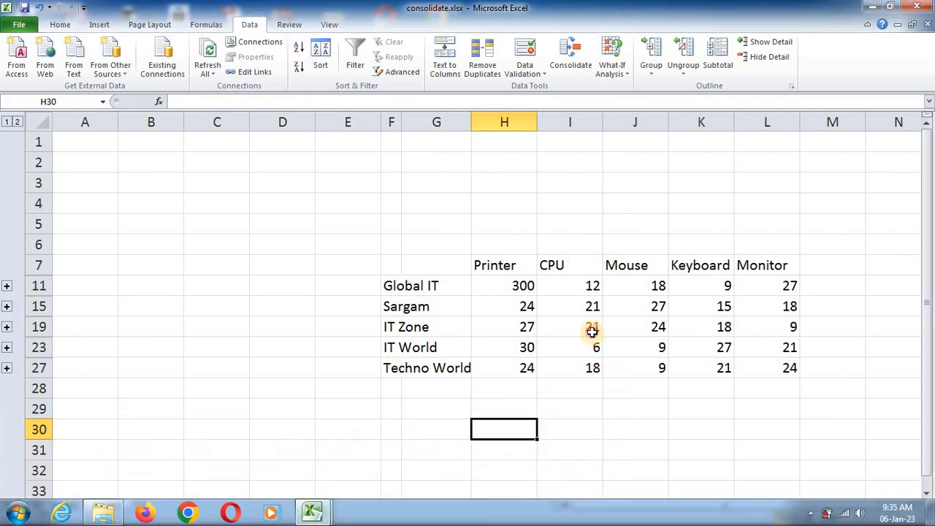
- Check the consolidated Printer and CPU totals for Global IT and their formulas
left_click(520, 286)
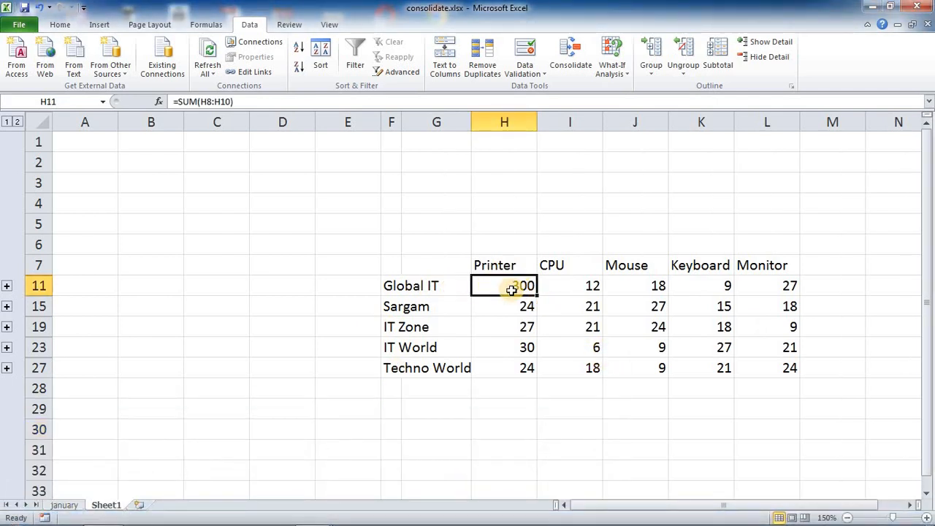
left_click(595, 267)
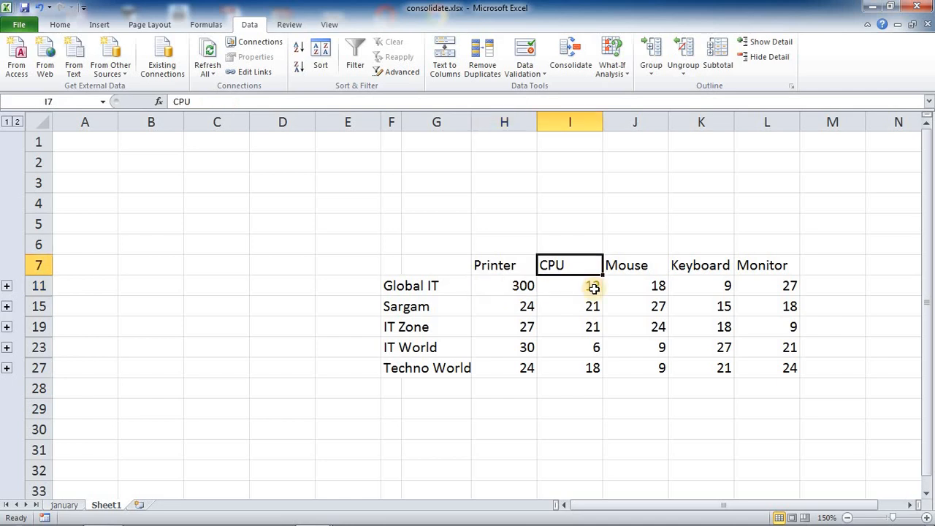
left_click(594, 288)
- In January.xlsx, set Global IT's Printer sales to 50 and its CPU sales to 10
mouse_move(402, 524)
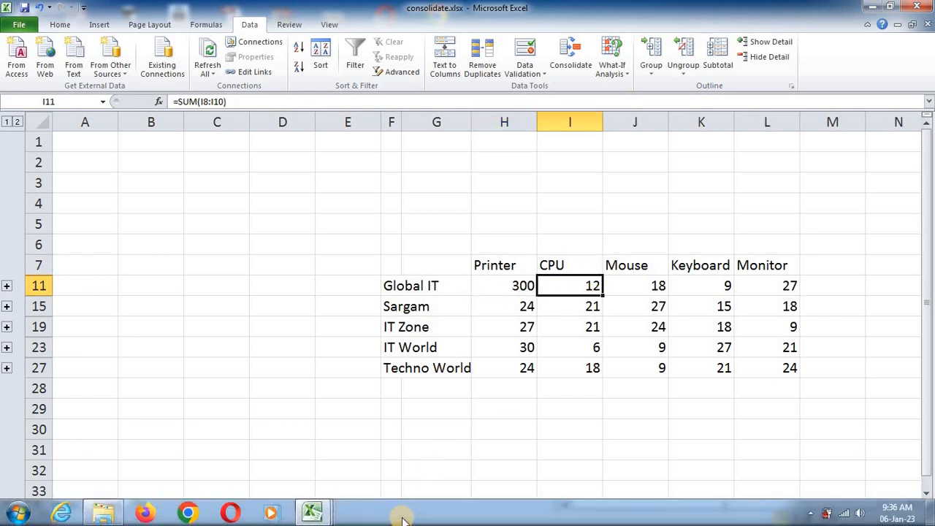
left_click(315, 516)
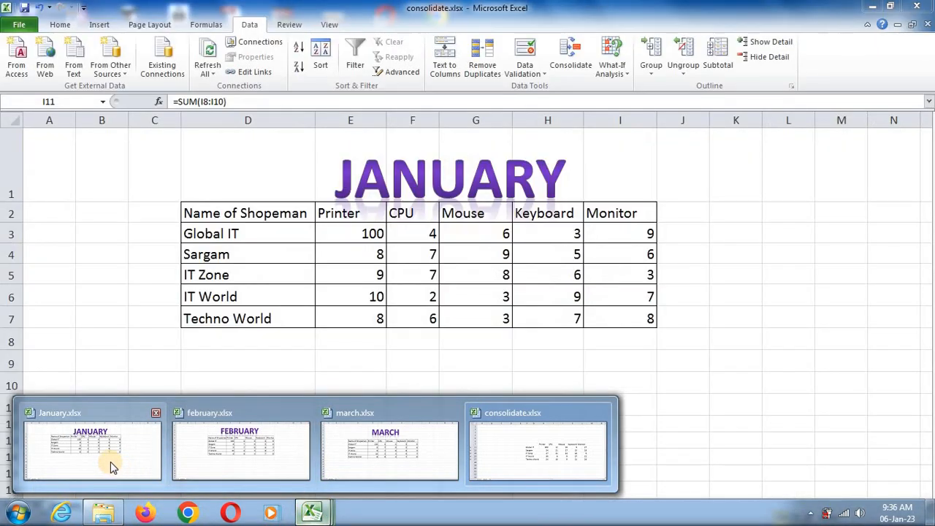
left_click(114, 468)
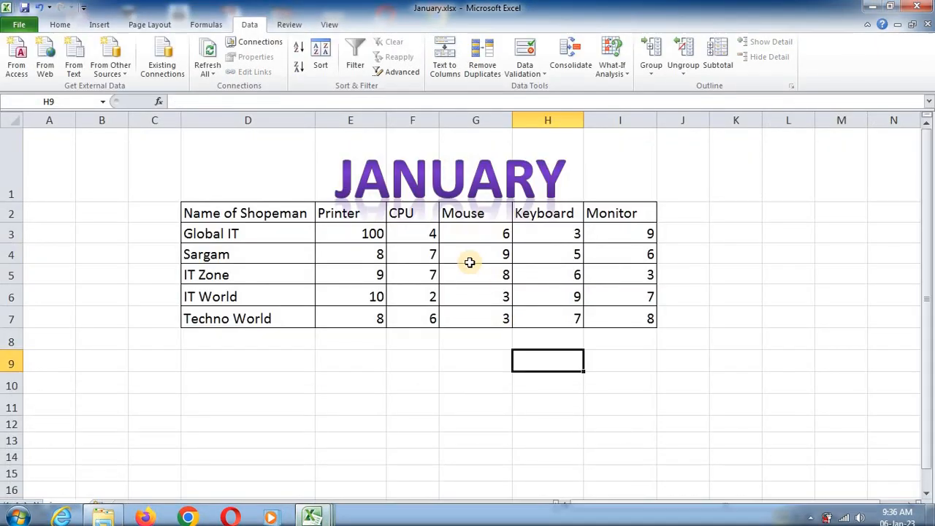
left_click(352, 235)
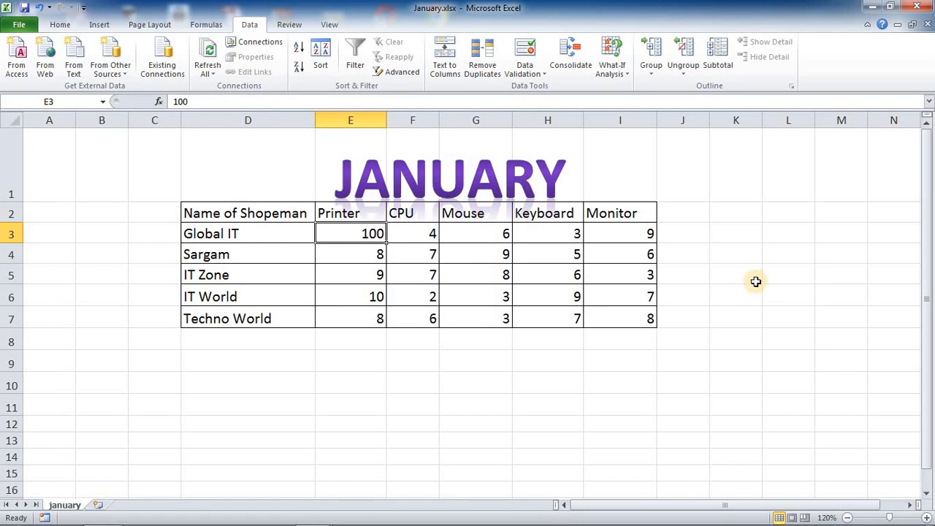
type("50")
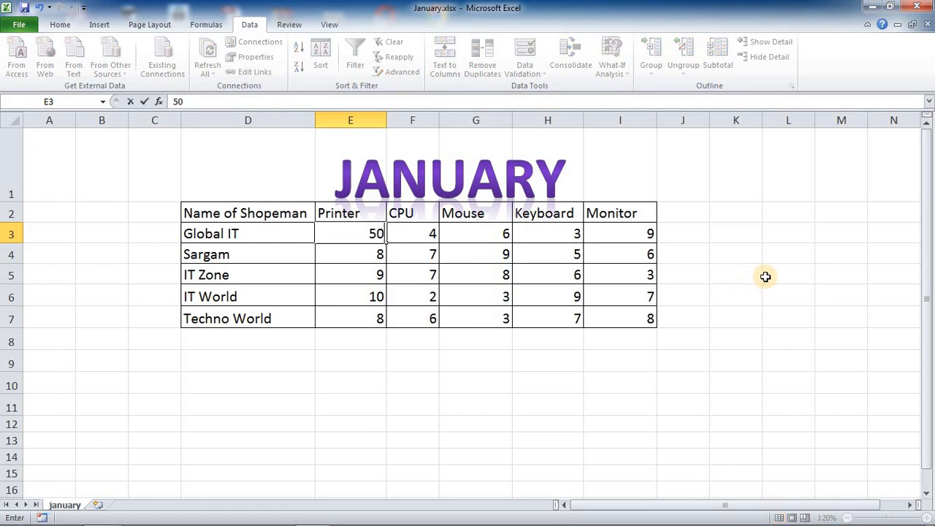
left_click(431, 234)
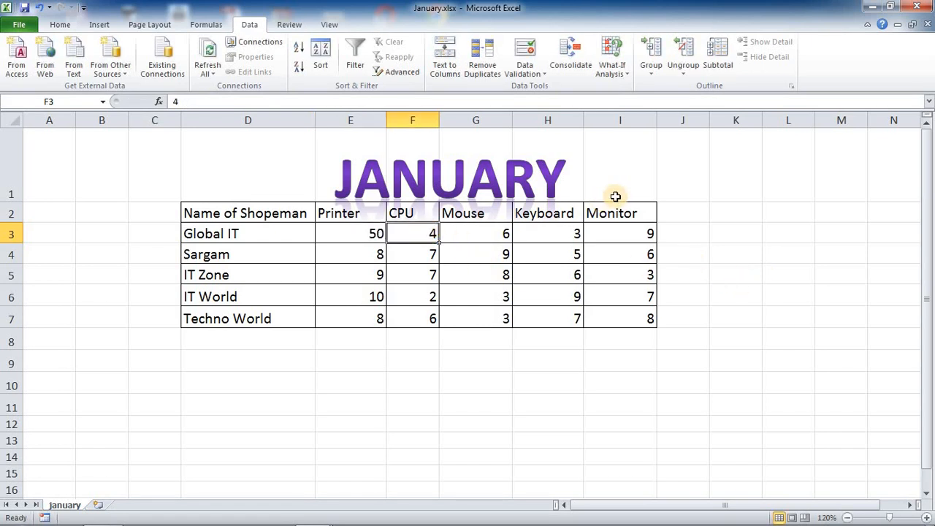
type("10")
left_click(442, 369)
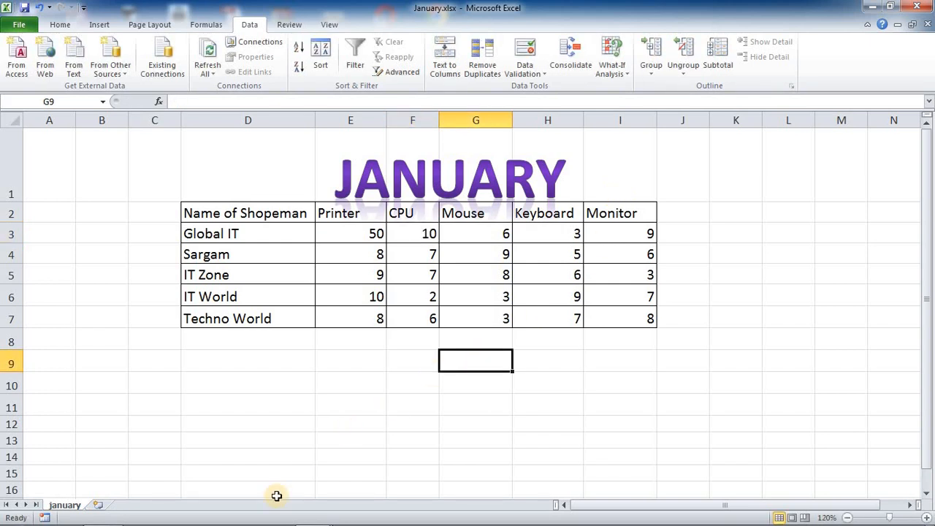
- Switch to consolidate.xlsx and check Global IT's Printer and CPU totals against the edited January sales
left_click(316, 515)
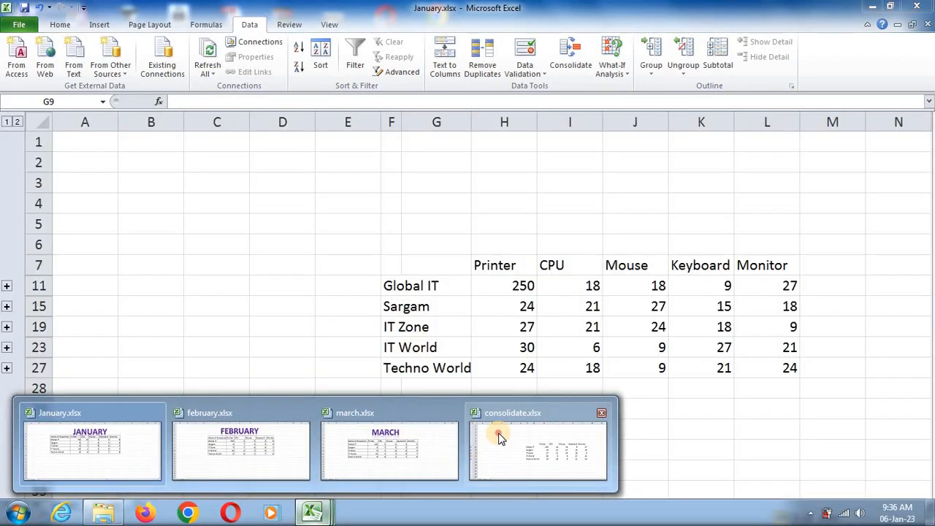
left_click(513, 421)
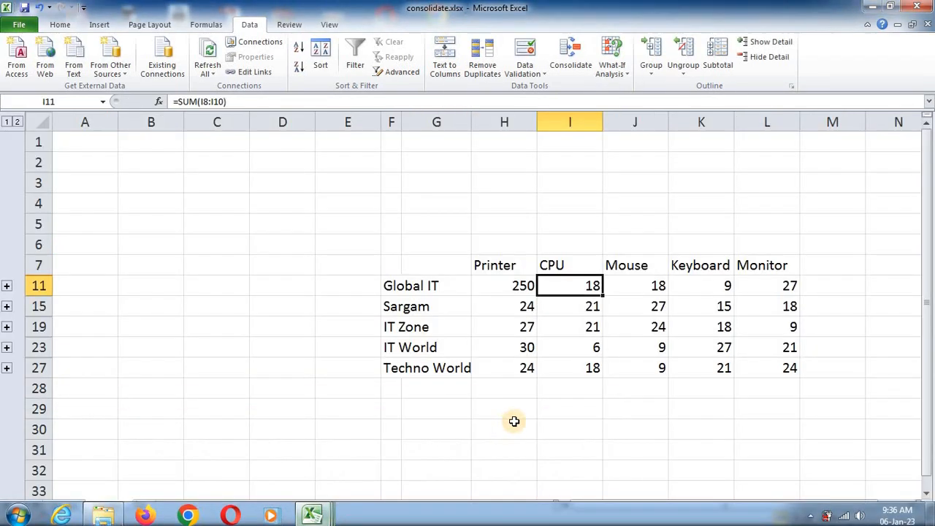
left_click(504, 289)
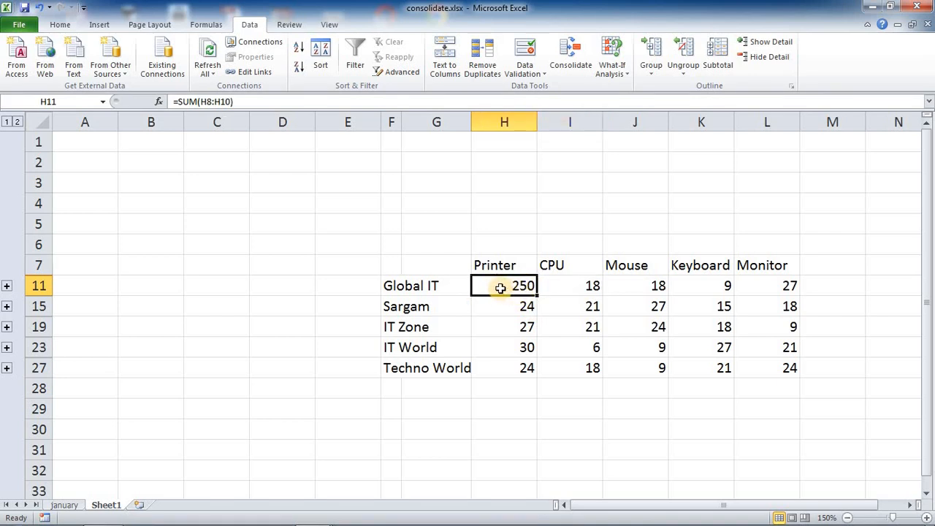
left_click(584, 285)
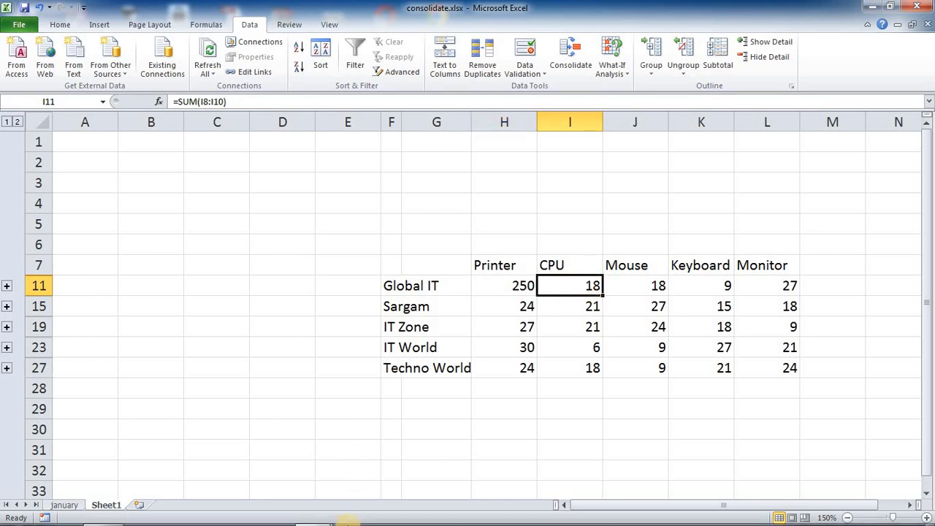
- Review the source sales tables in January.xlsx, february.xlsx and march.xlsx in turn
mouse_move(318, 517)
left_click(125, 447)
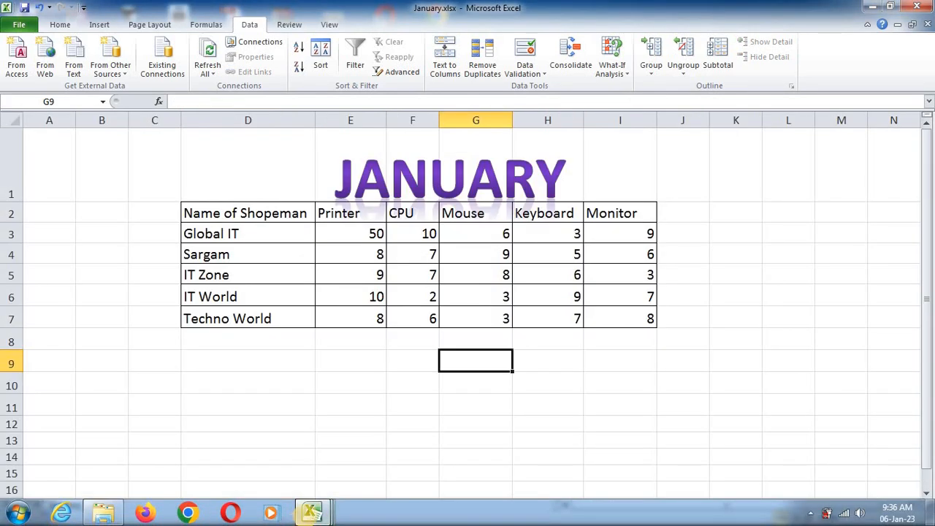
left_click(270, 407)
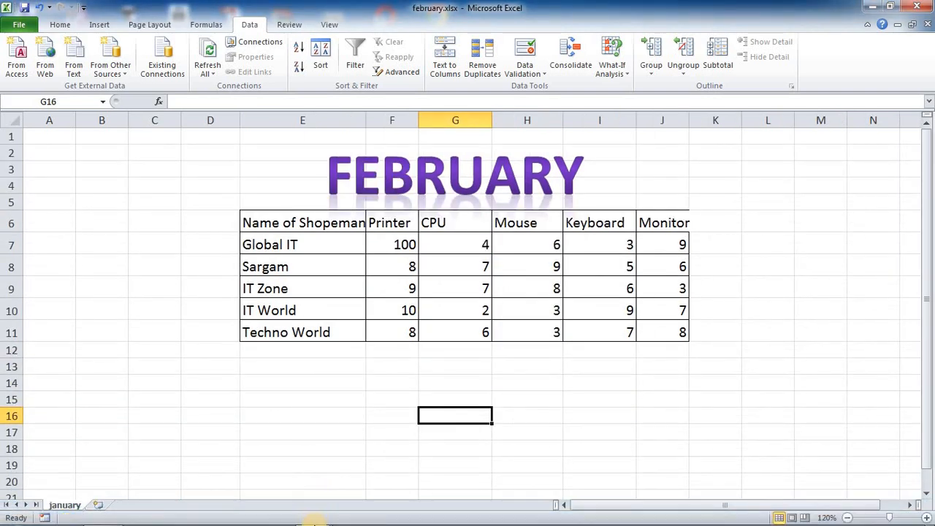
left_click(362, 411)
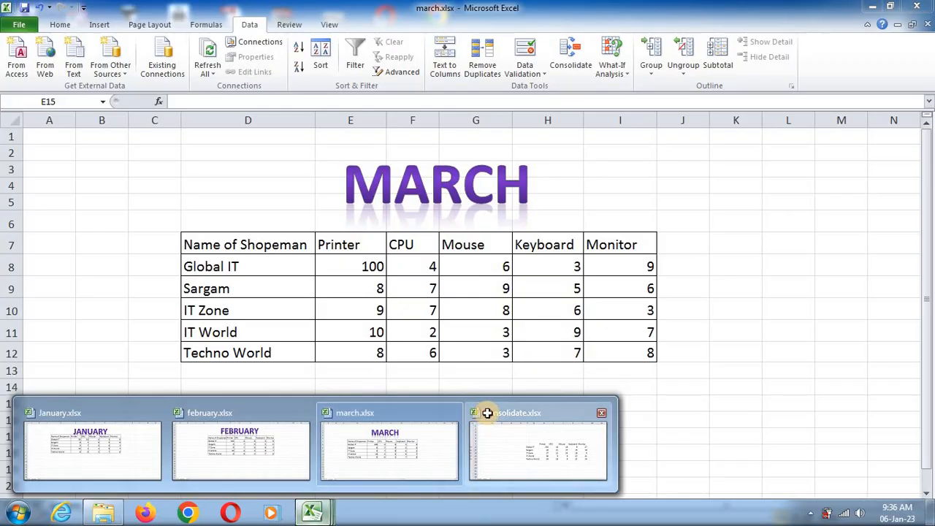
- Return to consolidate.xlsx and review the consolidated table from the header row through Techno World
left_click(486, 357)
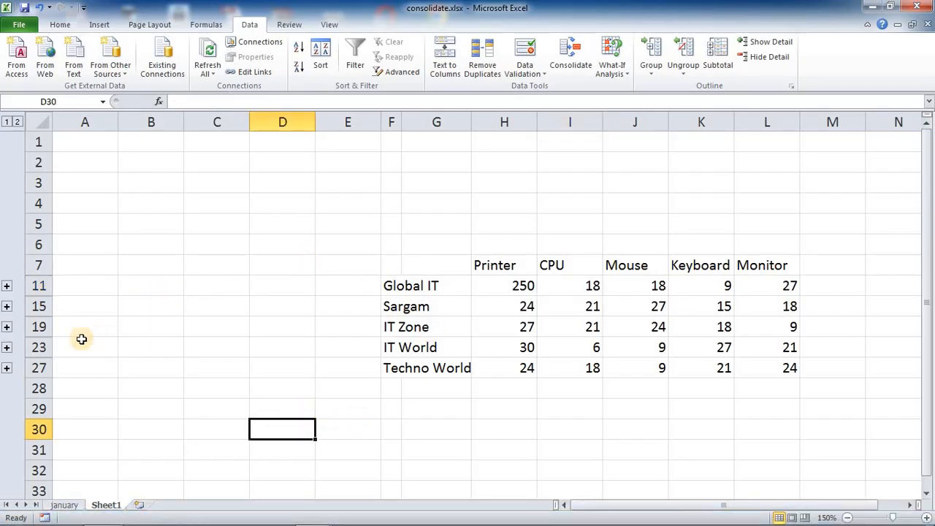
left_click_drag(431, 266, 795, 368)
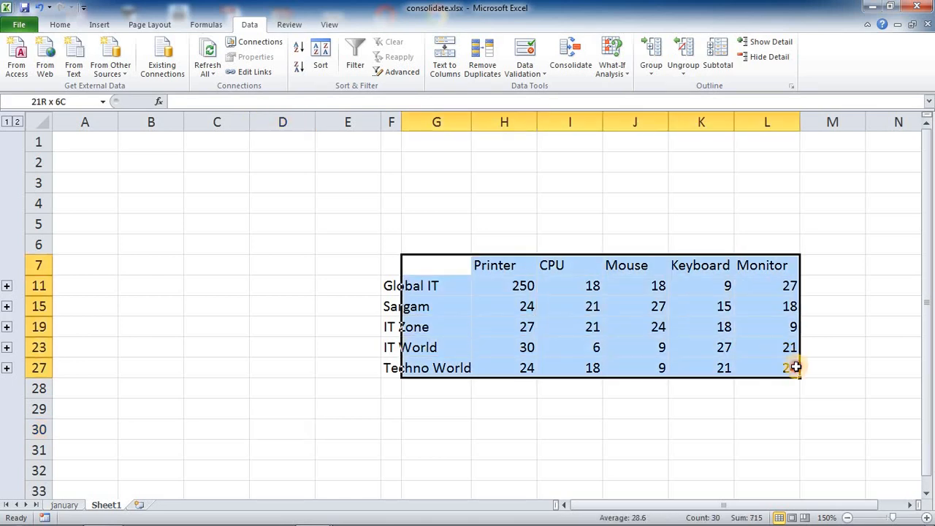
left_click(526, 444)
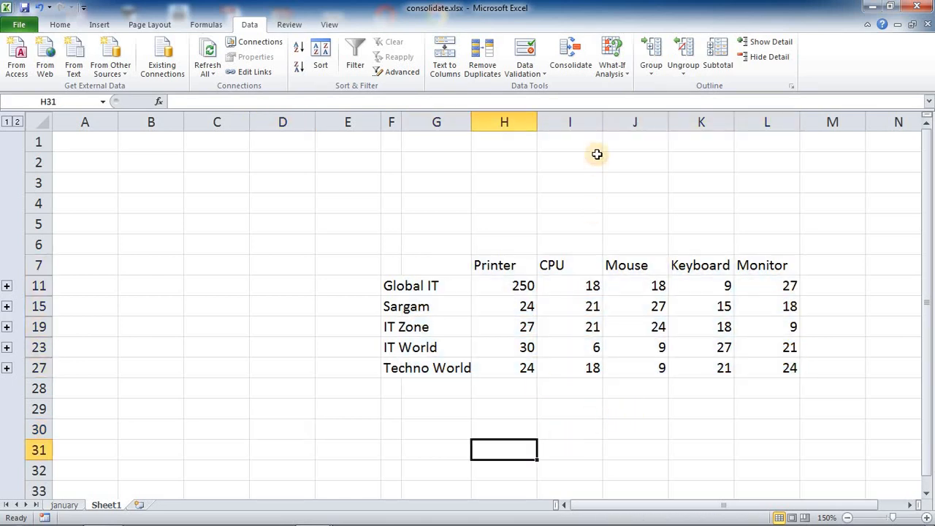